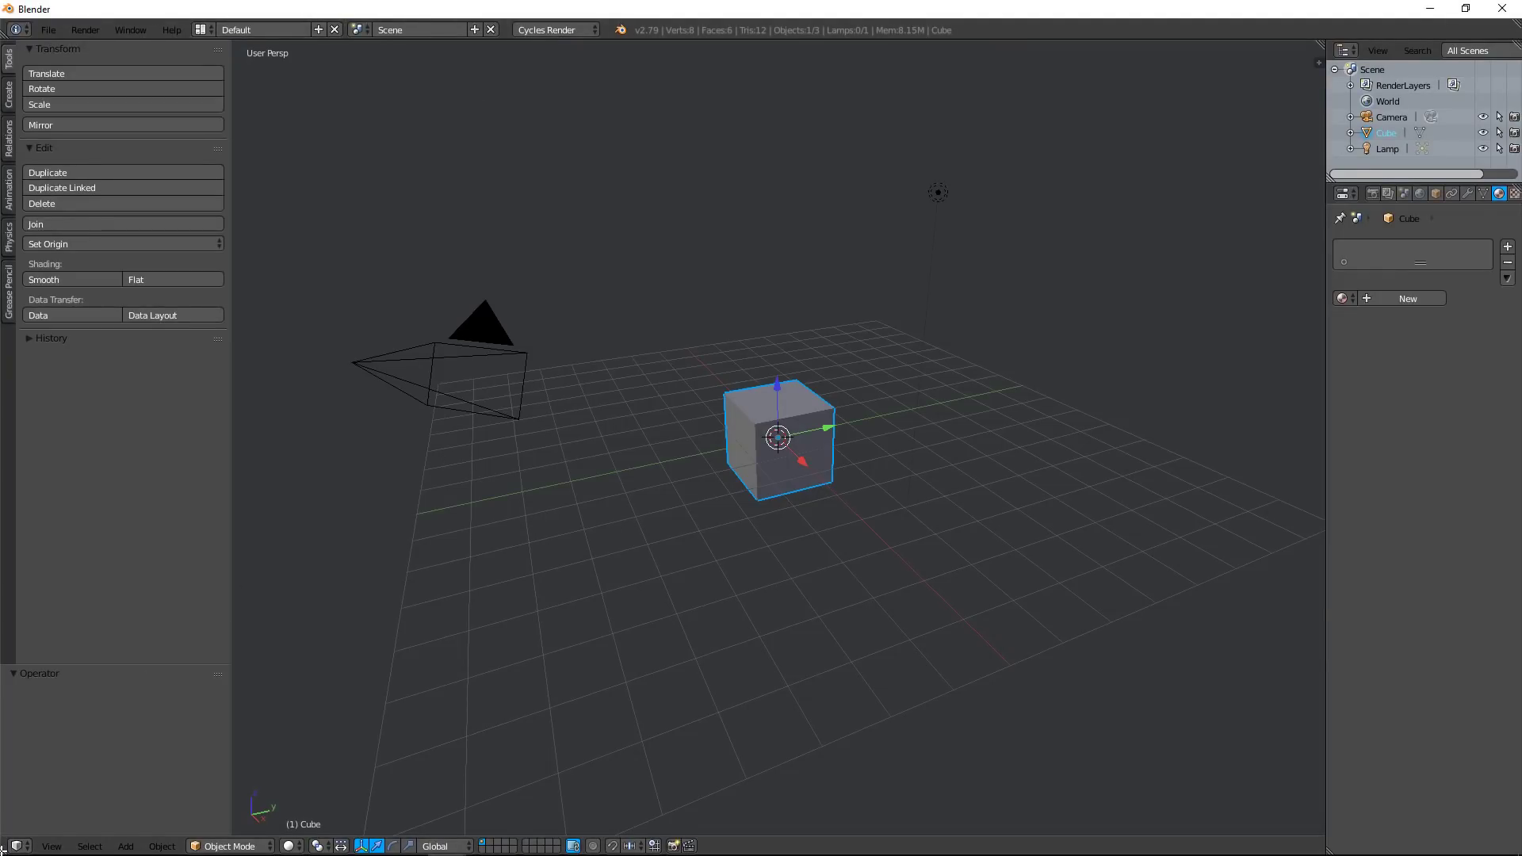
Split the viewport, make the lower area a Node Editor with a new cube material, and maximize it.
left_click_drag(5, 850, 52, 487)
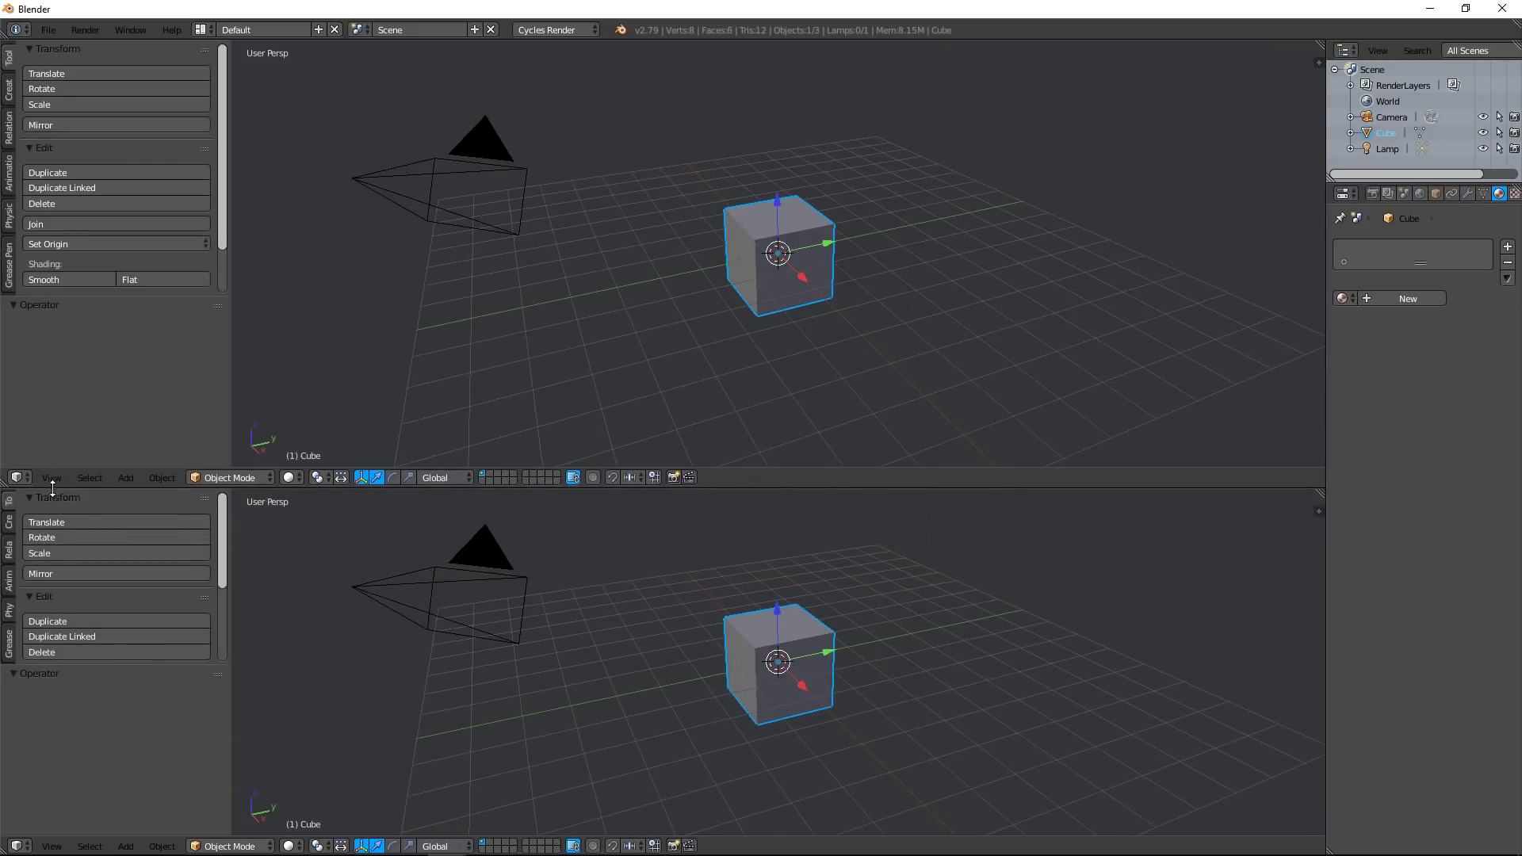
left_click(22, 845)
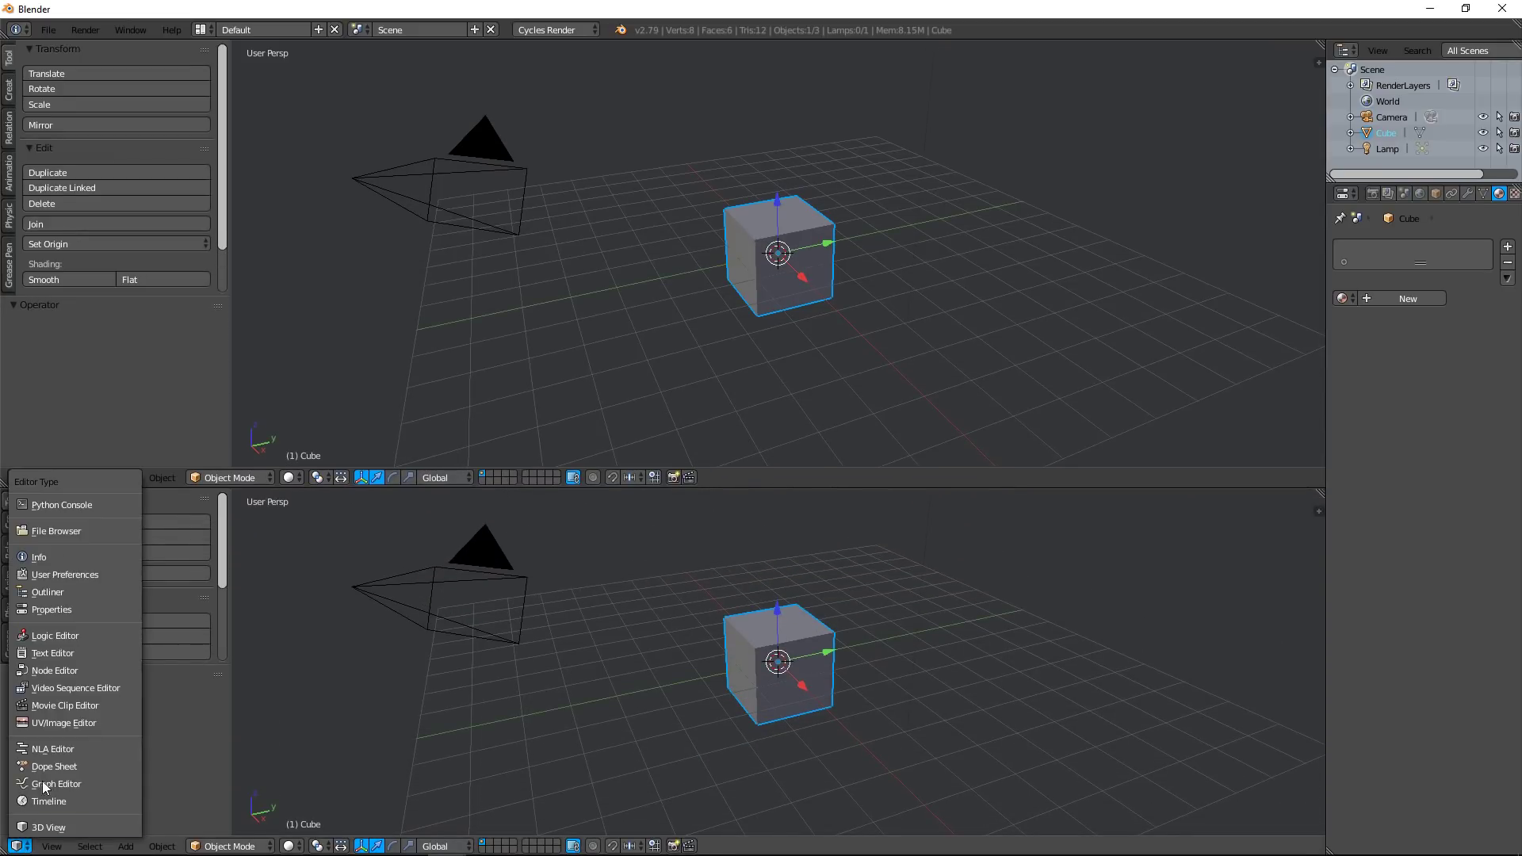
left_click(83, 676)
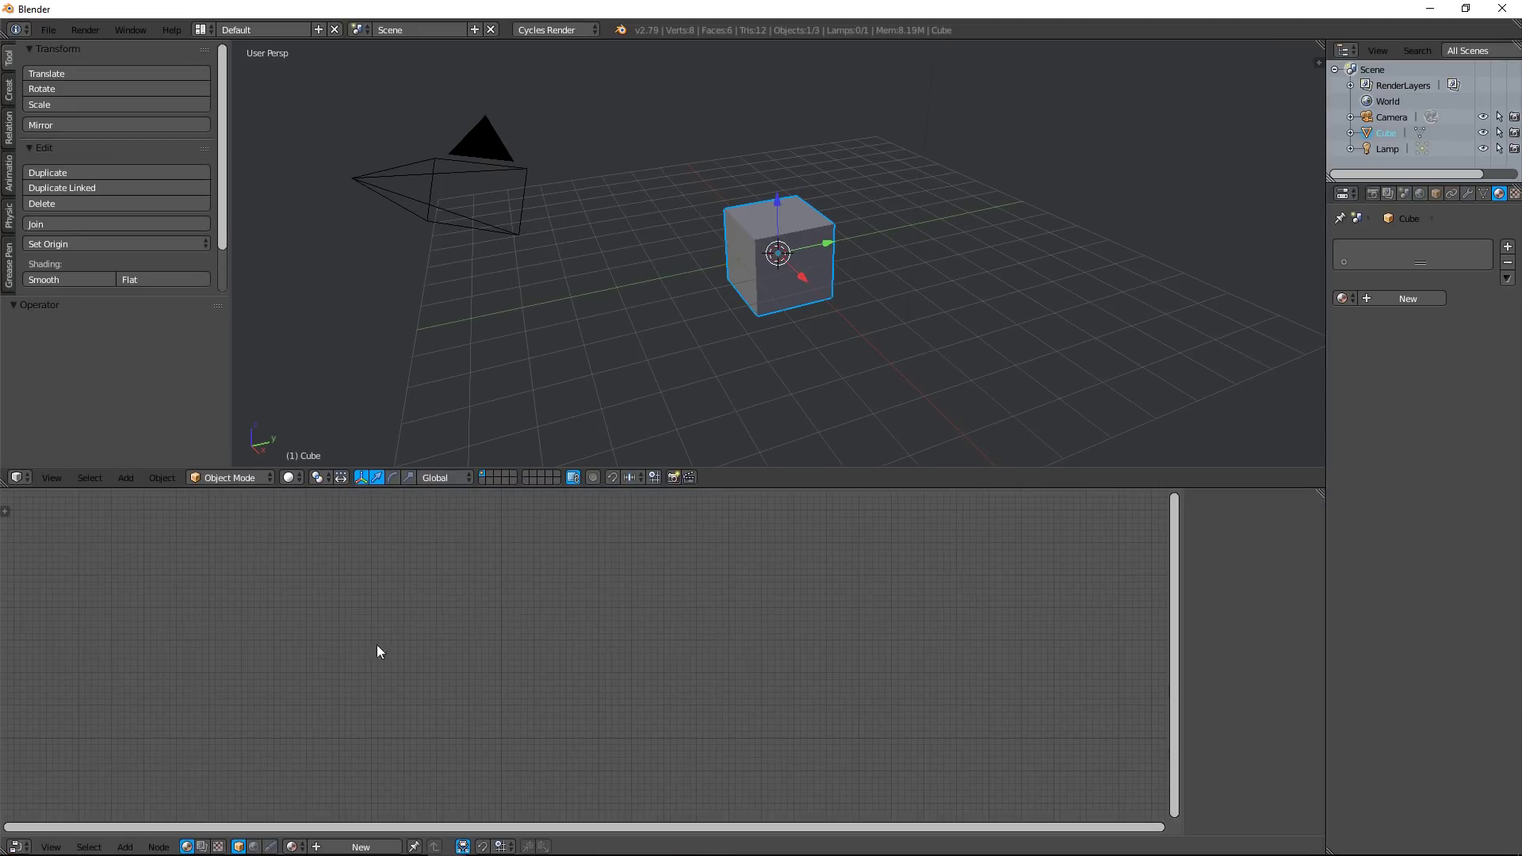
left_click(355, 847)
key("ctrl+Up")
scroll(650, 420, "up", 5)
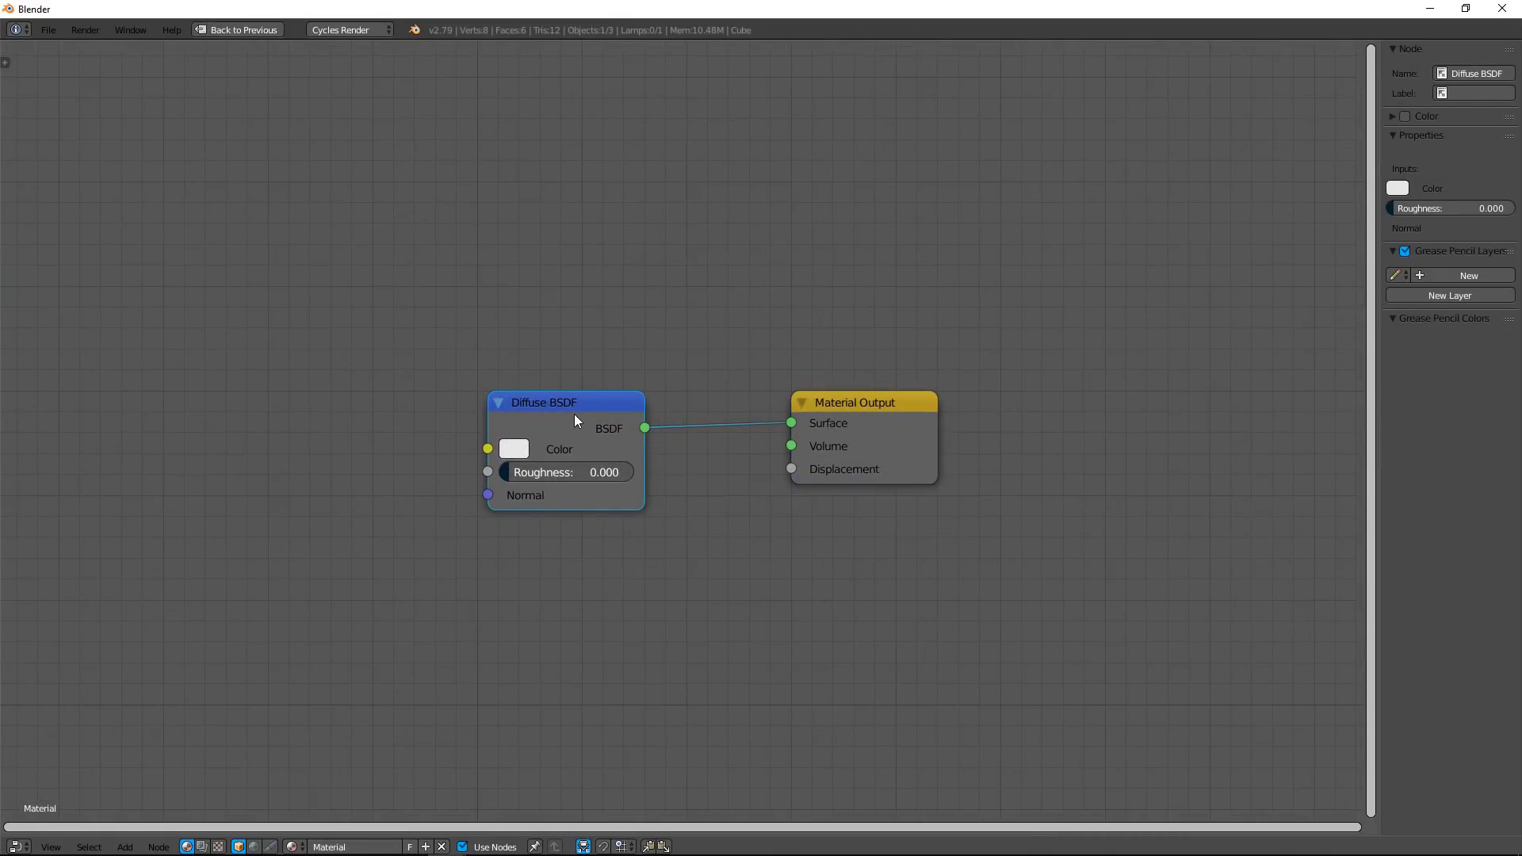
Replace the Diffuse BSDF with an unconnected Principled BSDF and move Material Output to the right.
key("x")
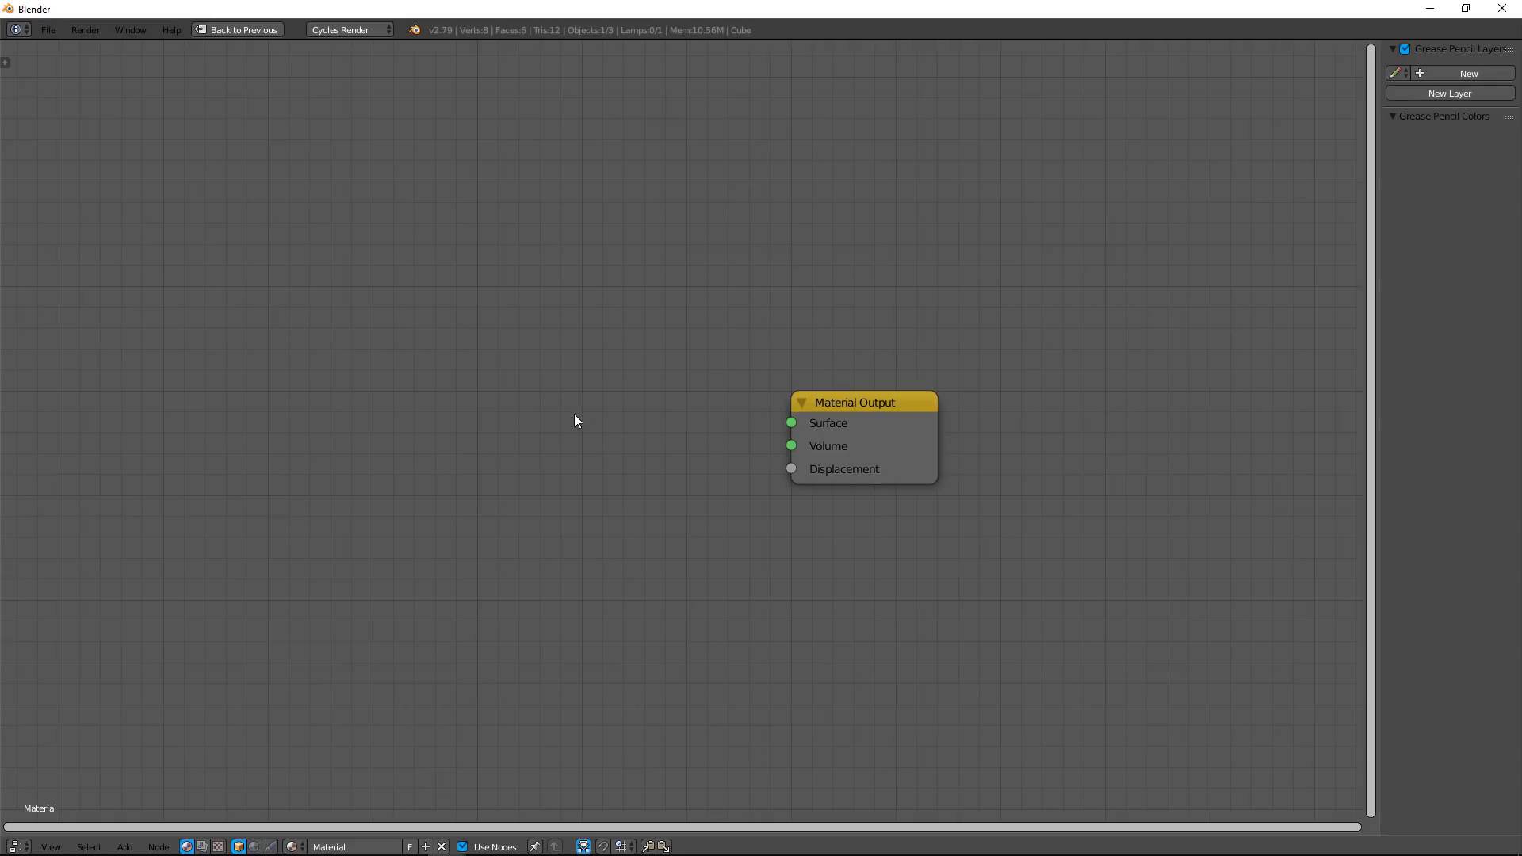
key("shift+a")
left_click(574, 414)
type("p")
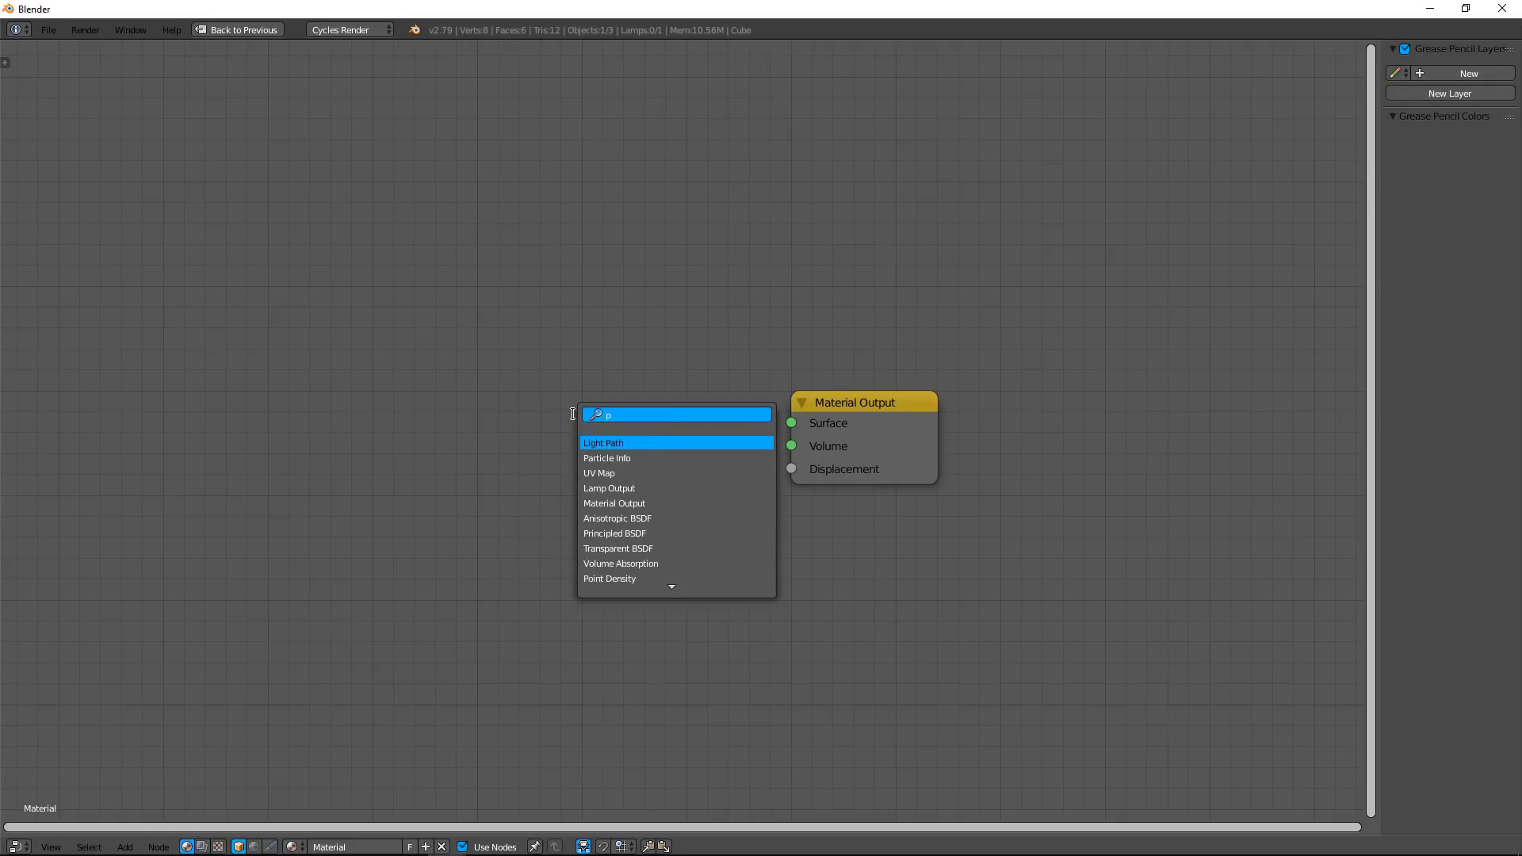
type("rinci")
key("Return")
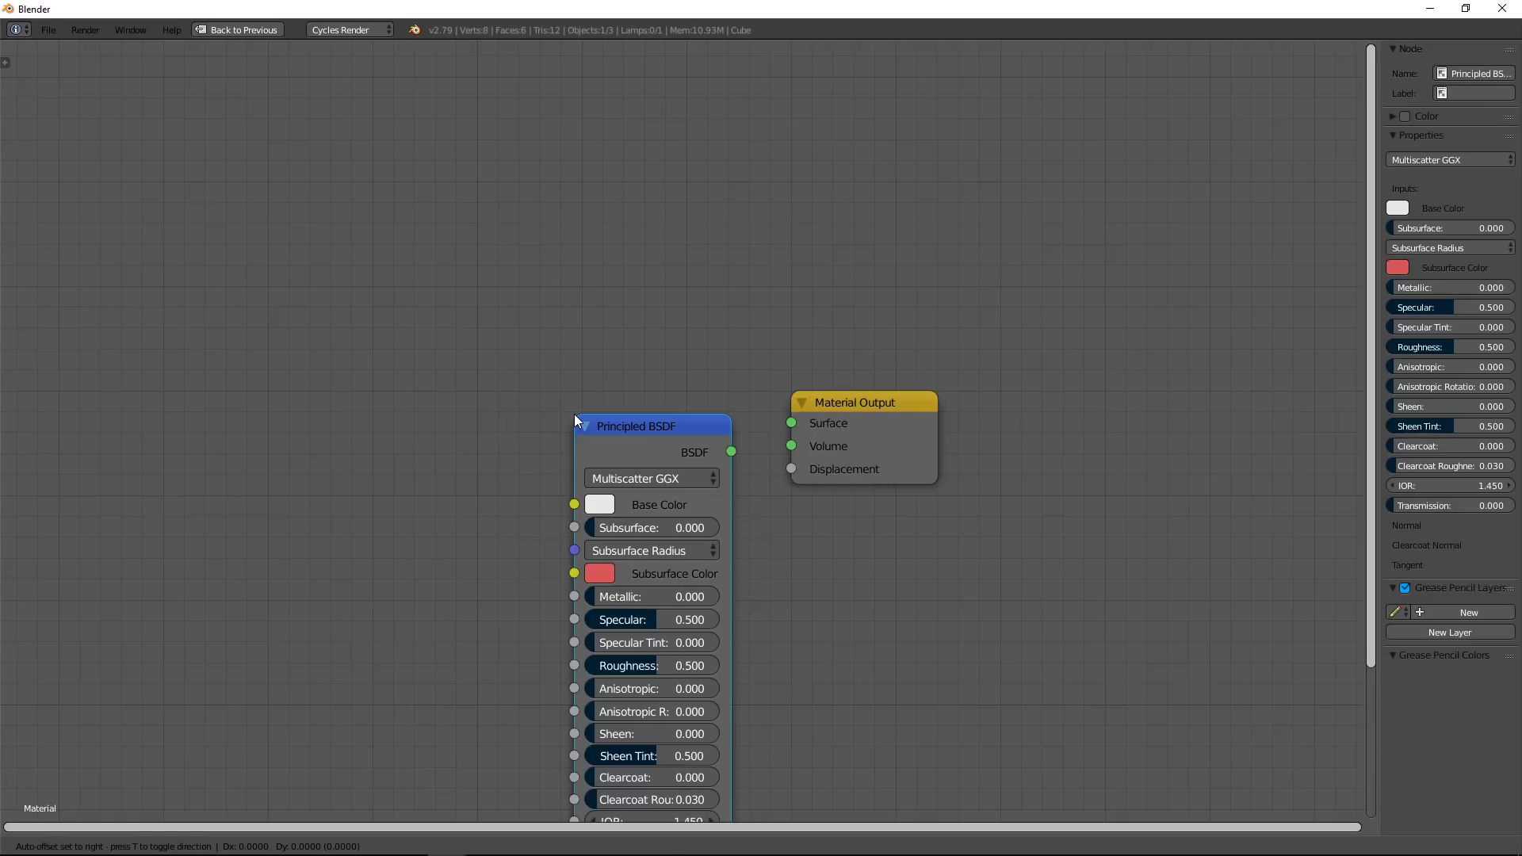
left_click(208, 236)
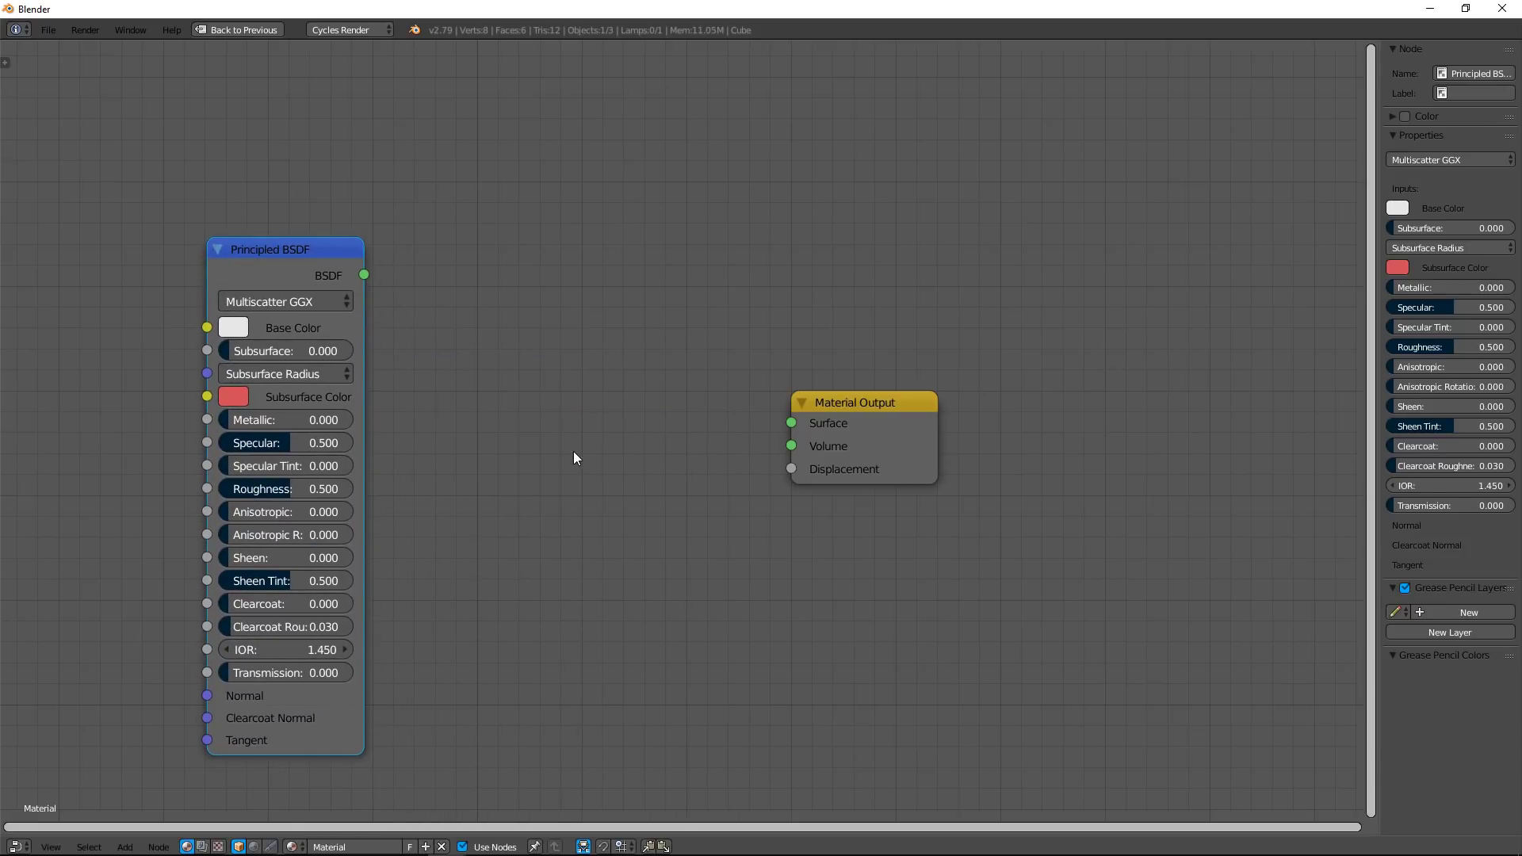
scroll(574, 458, "down", 3)
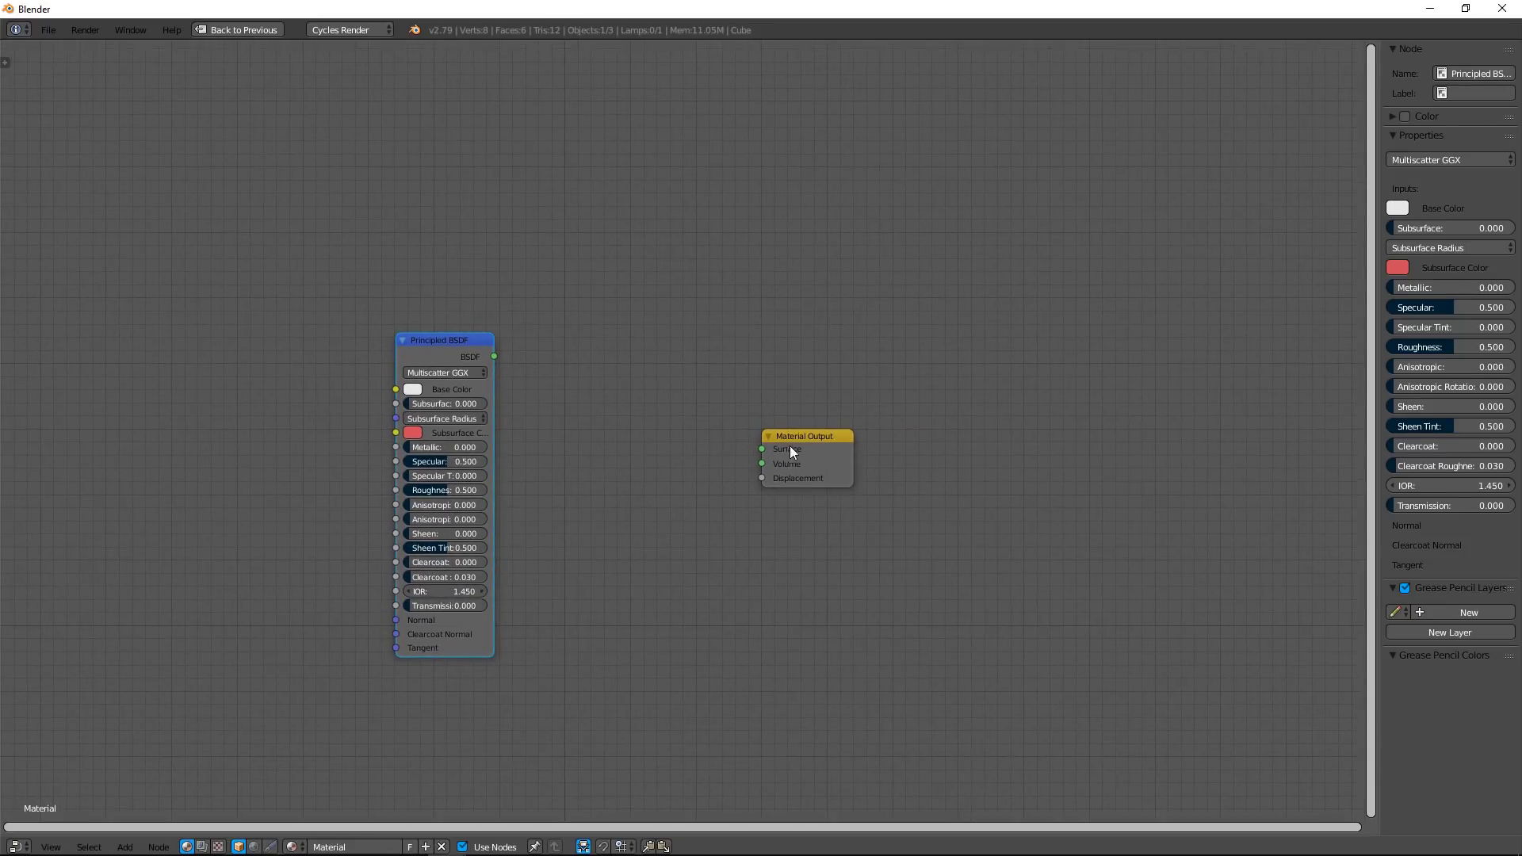
left_click_drag(789, 448, 1158, 468)
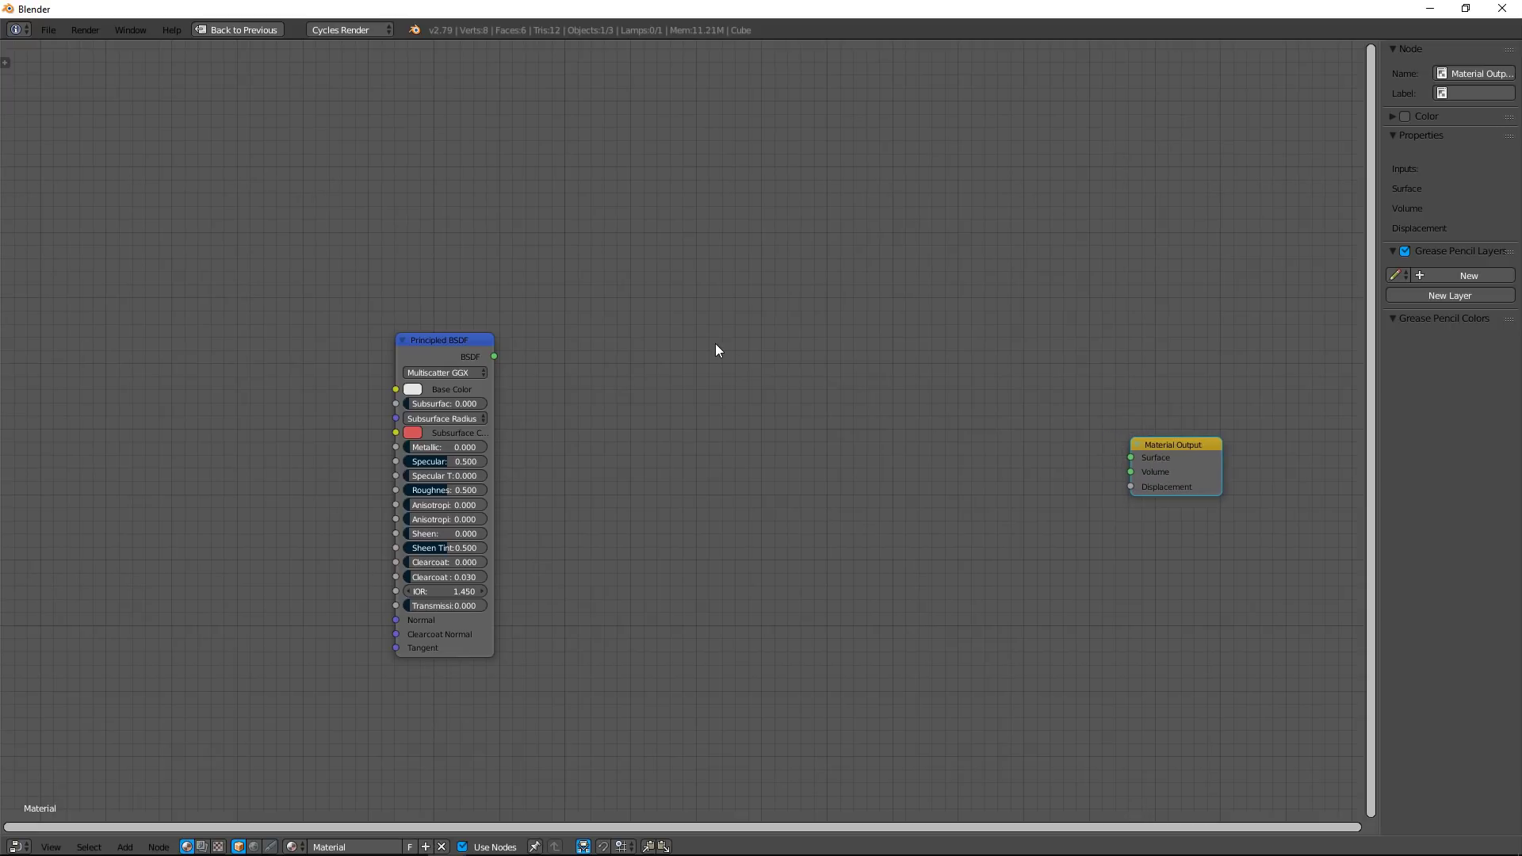
Add a Diffuse BSDF and wrap it in a frame labelled 'Simplified Dielectric'.
key("shift+a")
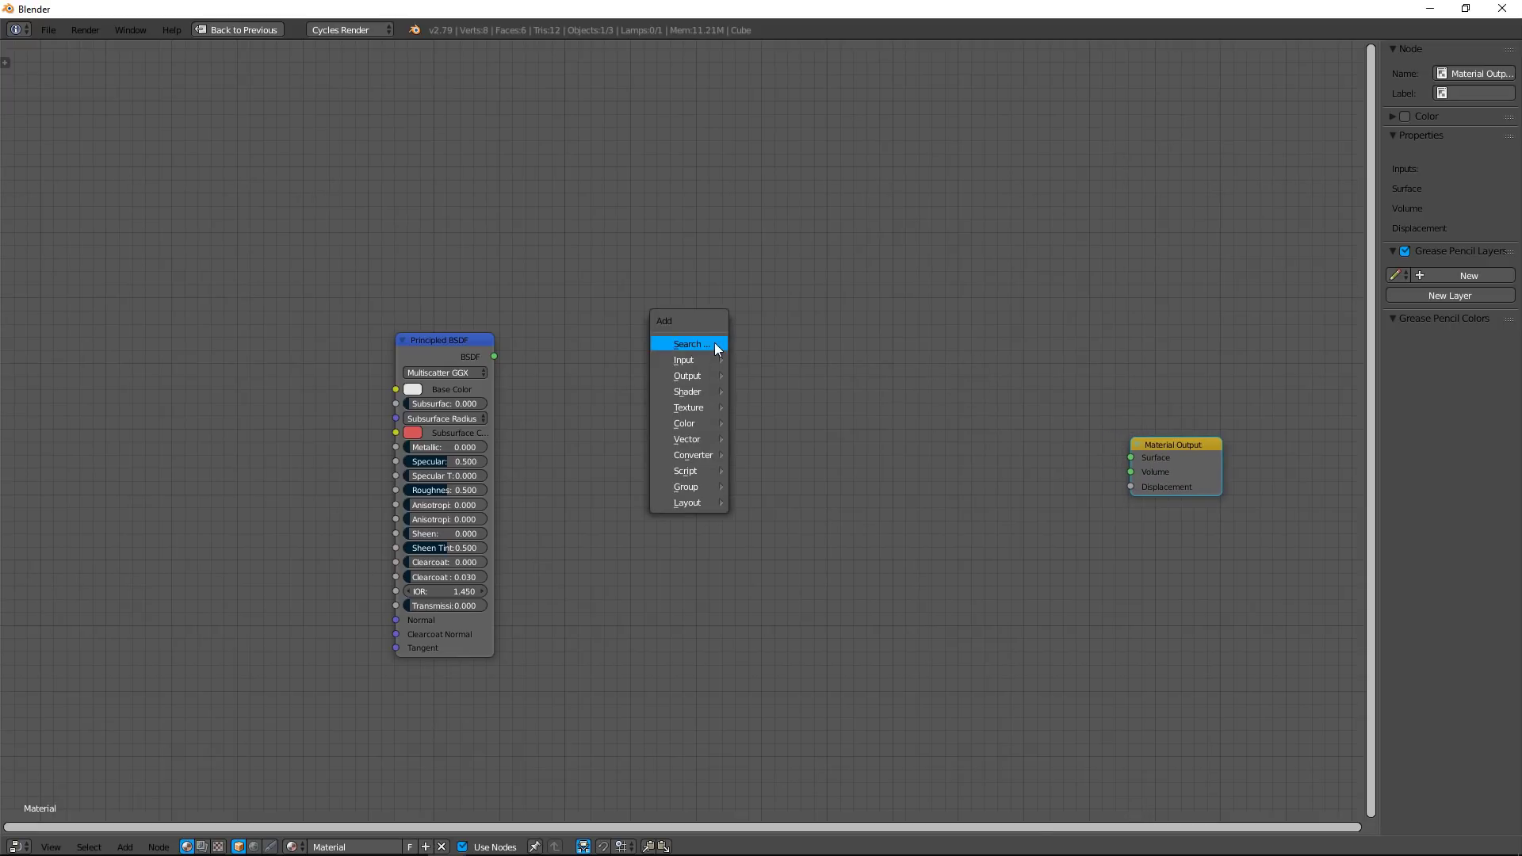
left_click(690, 344)
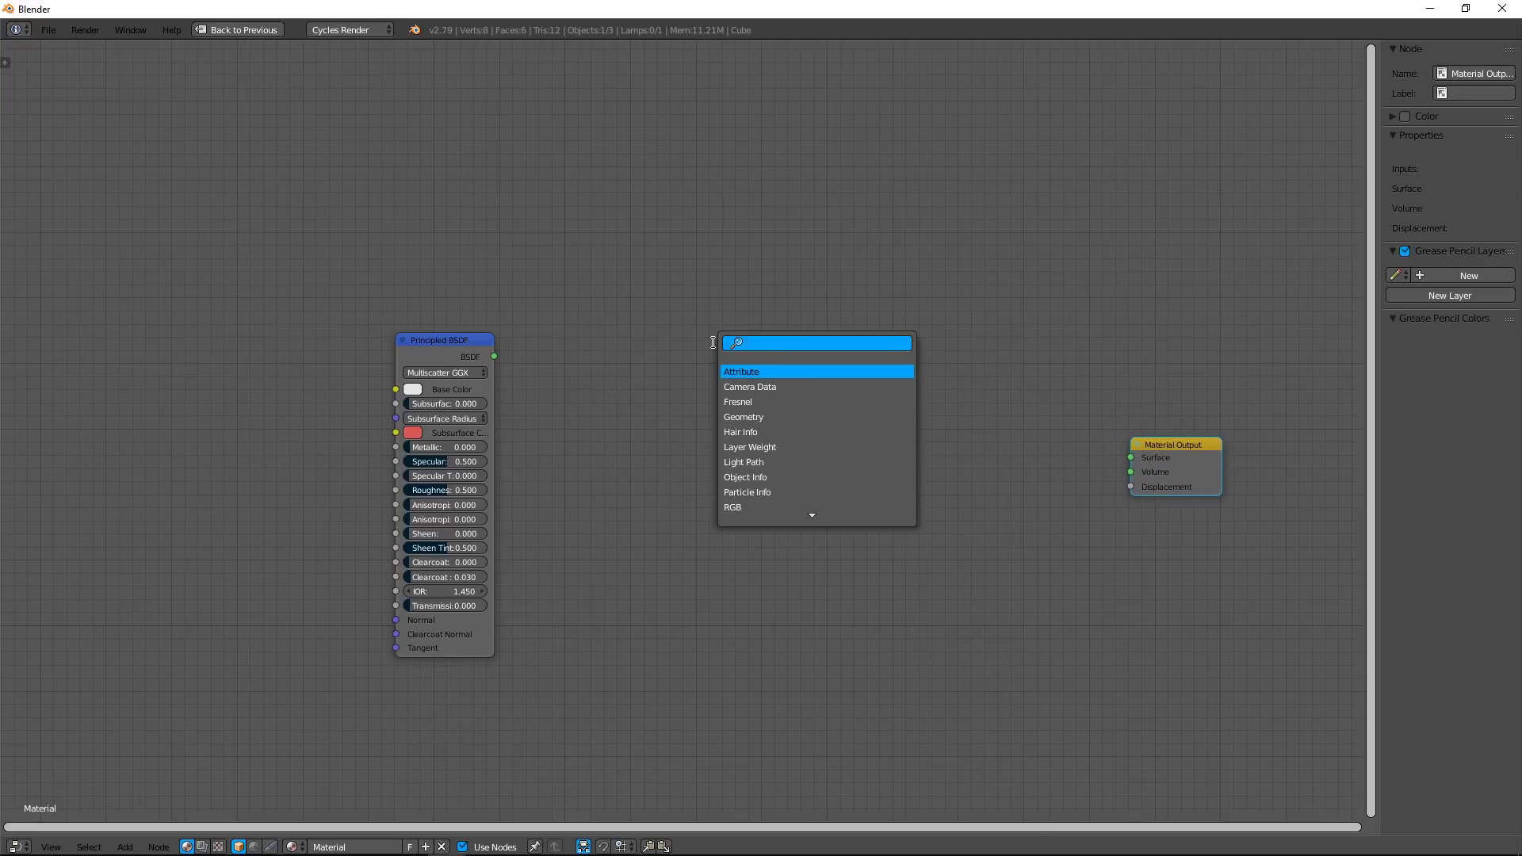
type("Di")
key("Down")
key("Return")
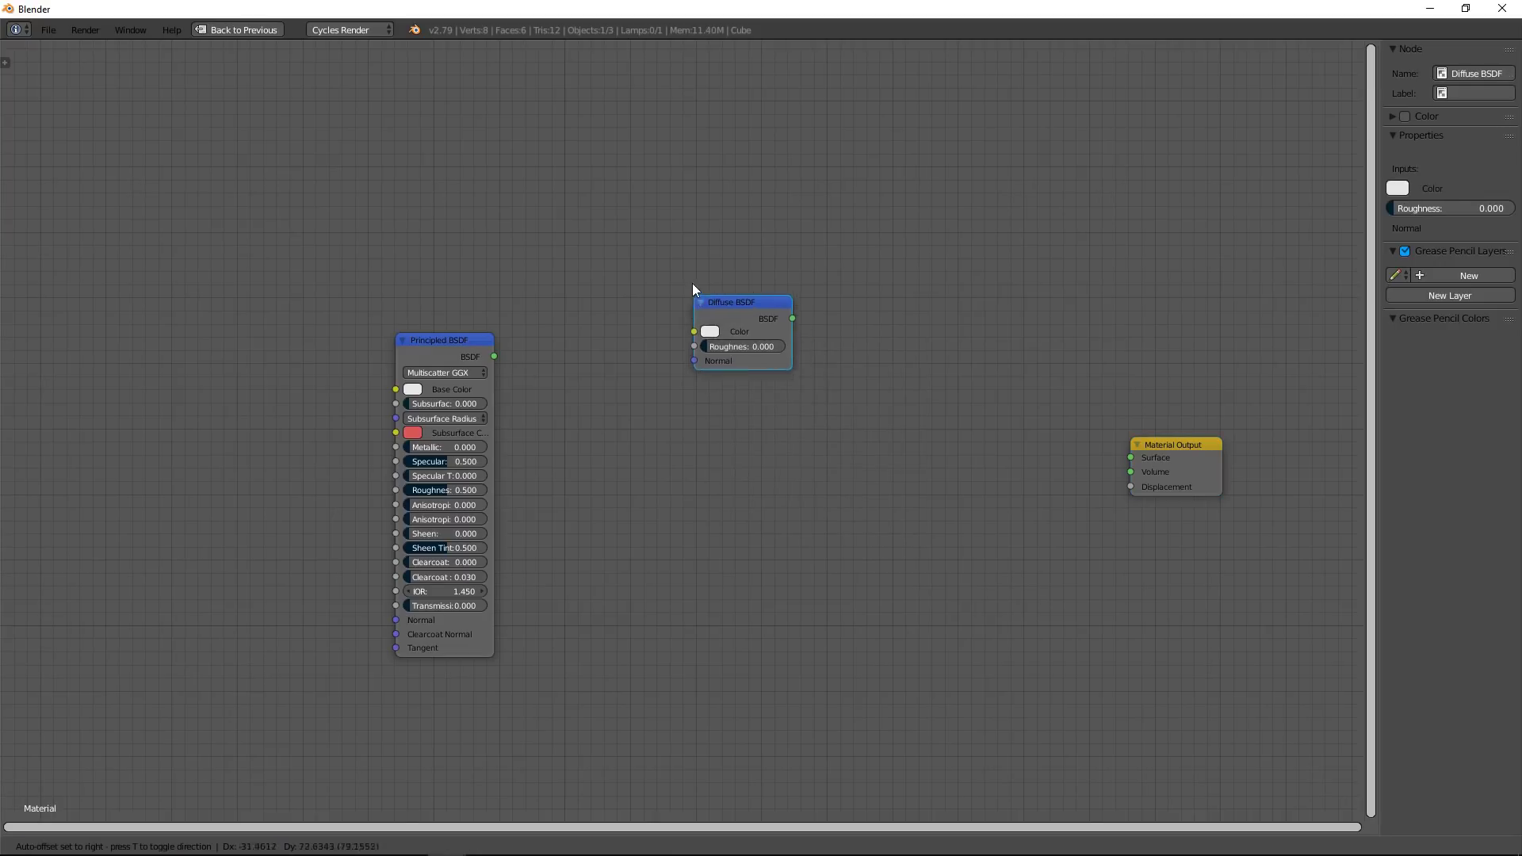
left_click(666, 227)
key("shift+a")
left_click(758, 338)
type("fra")
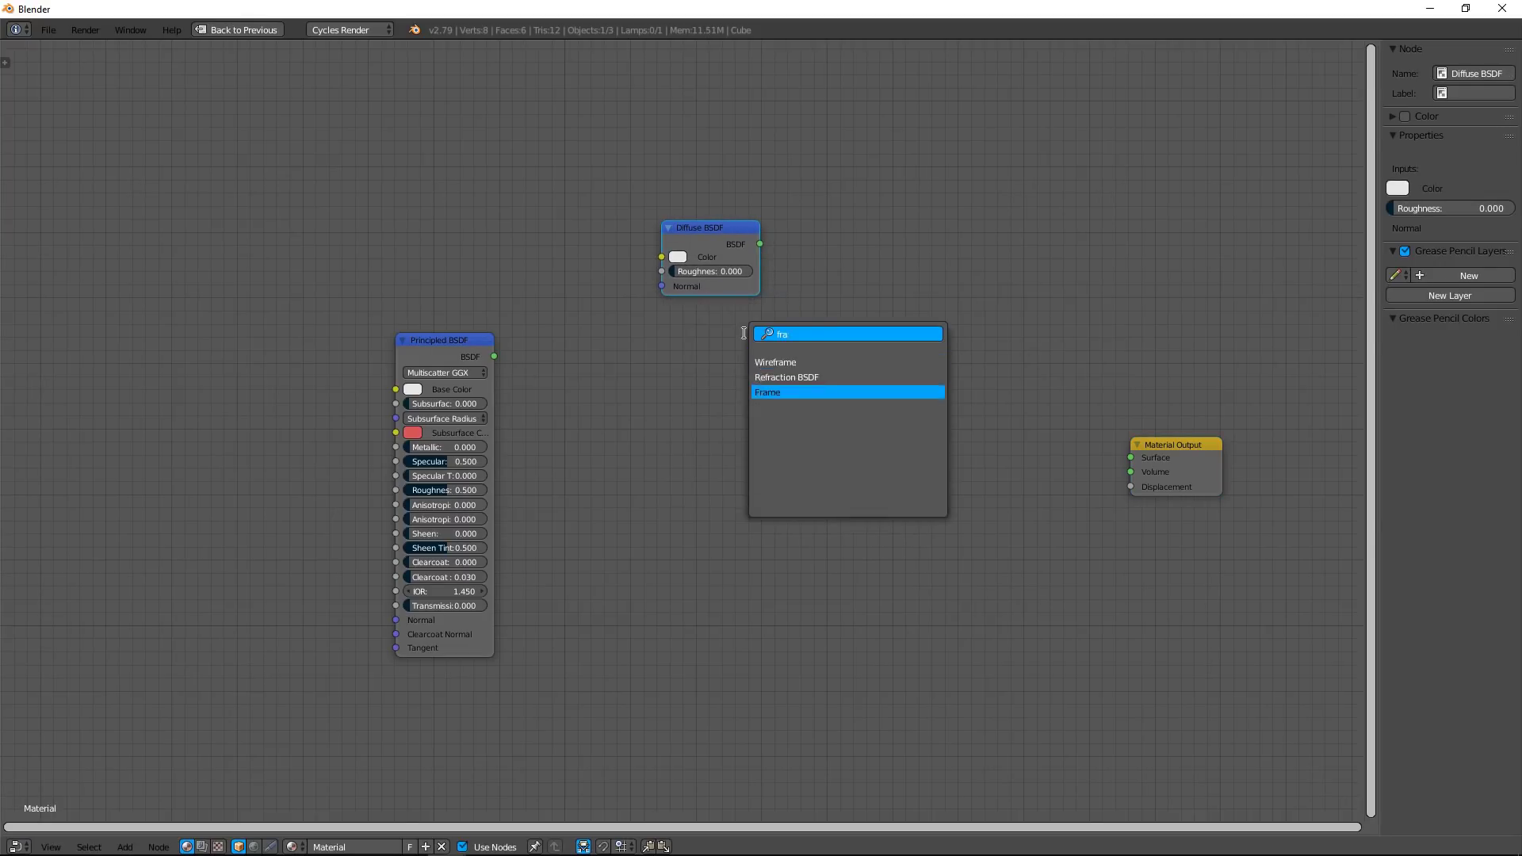
key("Return")
left_click_drag(678, 255, 714, 351)
left_click(1467, 93)
type("Simplified Dielectric")
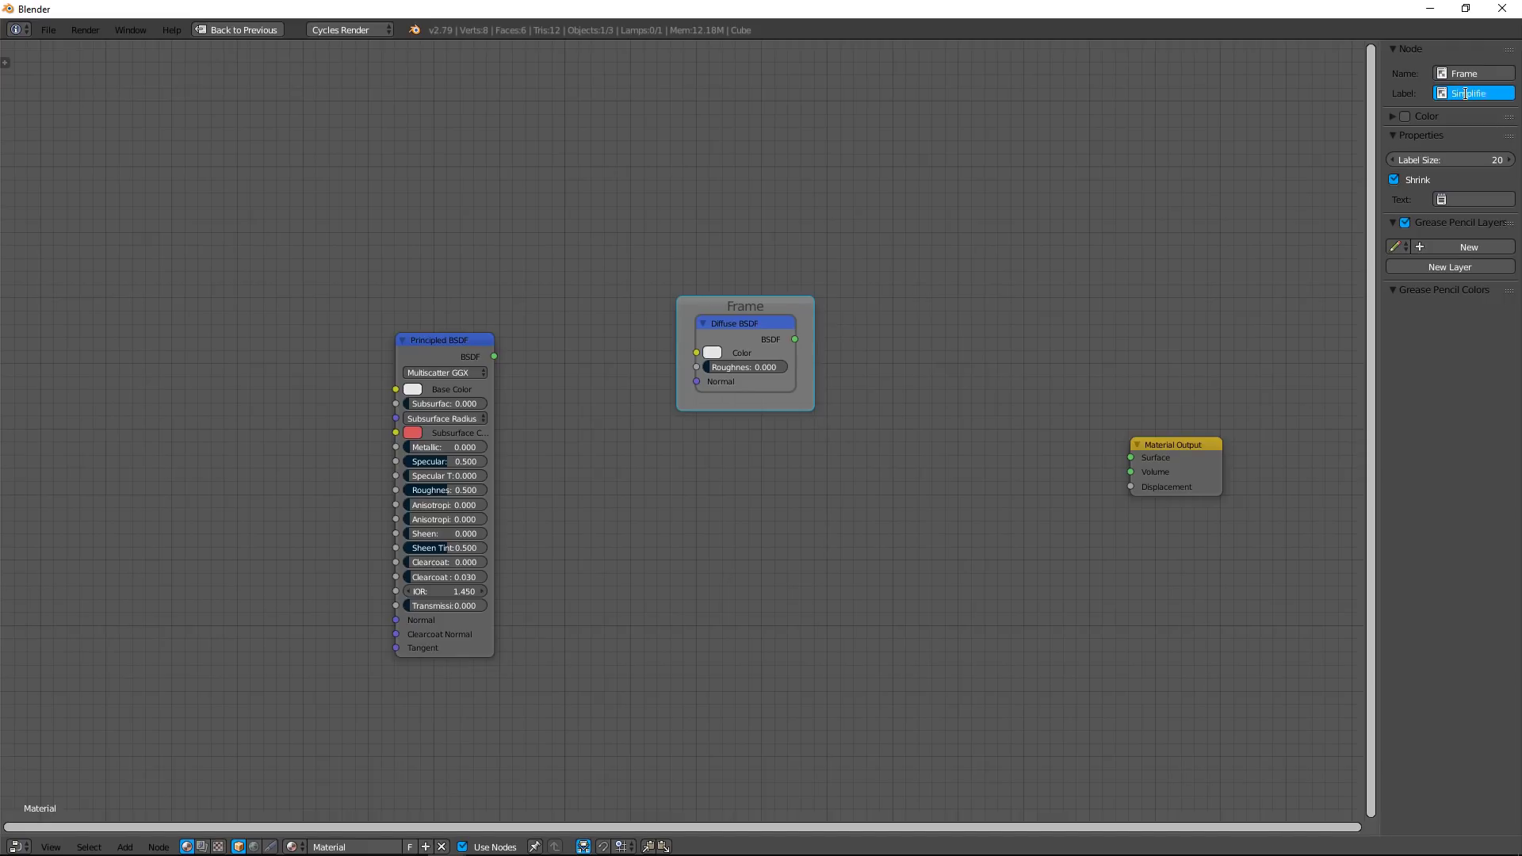
key("Return")
Add a Glossy BSDF below it, framed and labelled 'Simplified Metalic'.
key("shift+a")
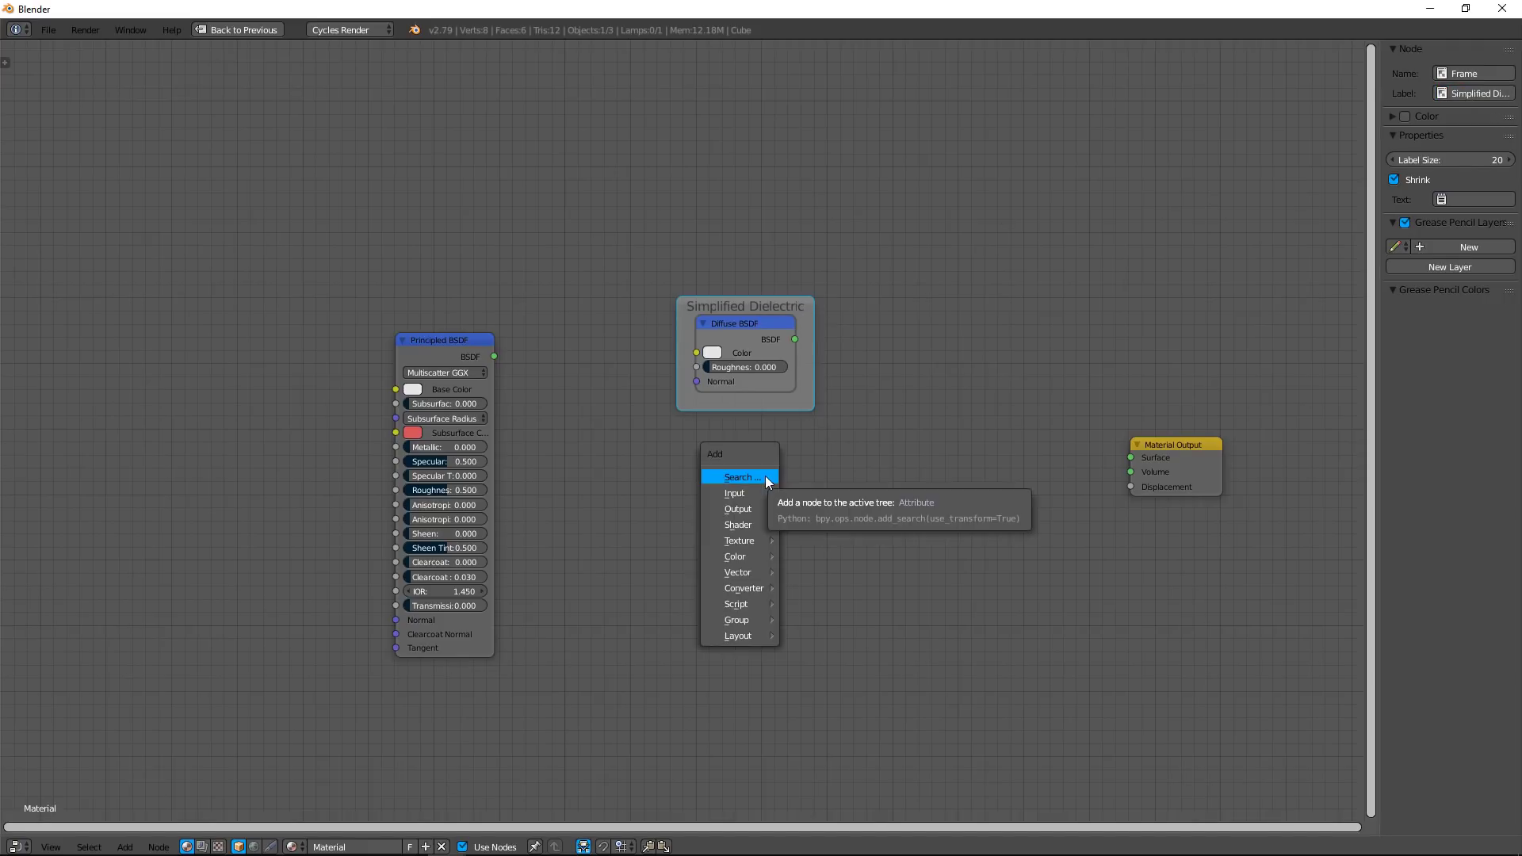
left_click(764, 475)
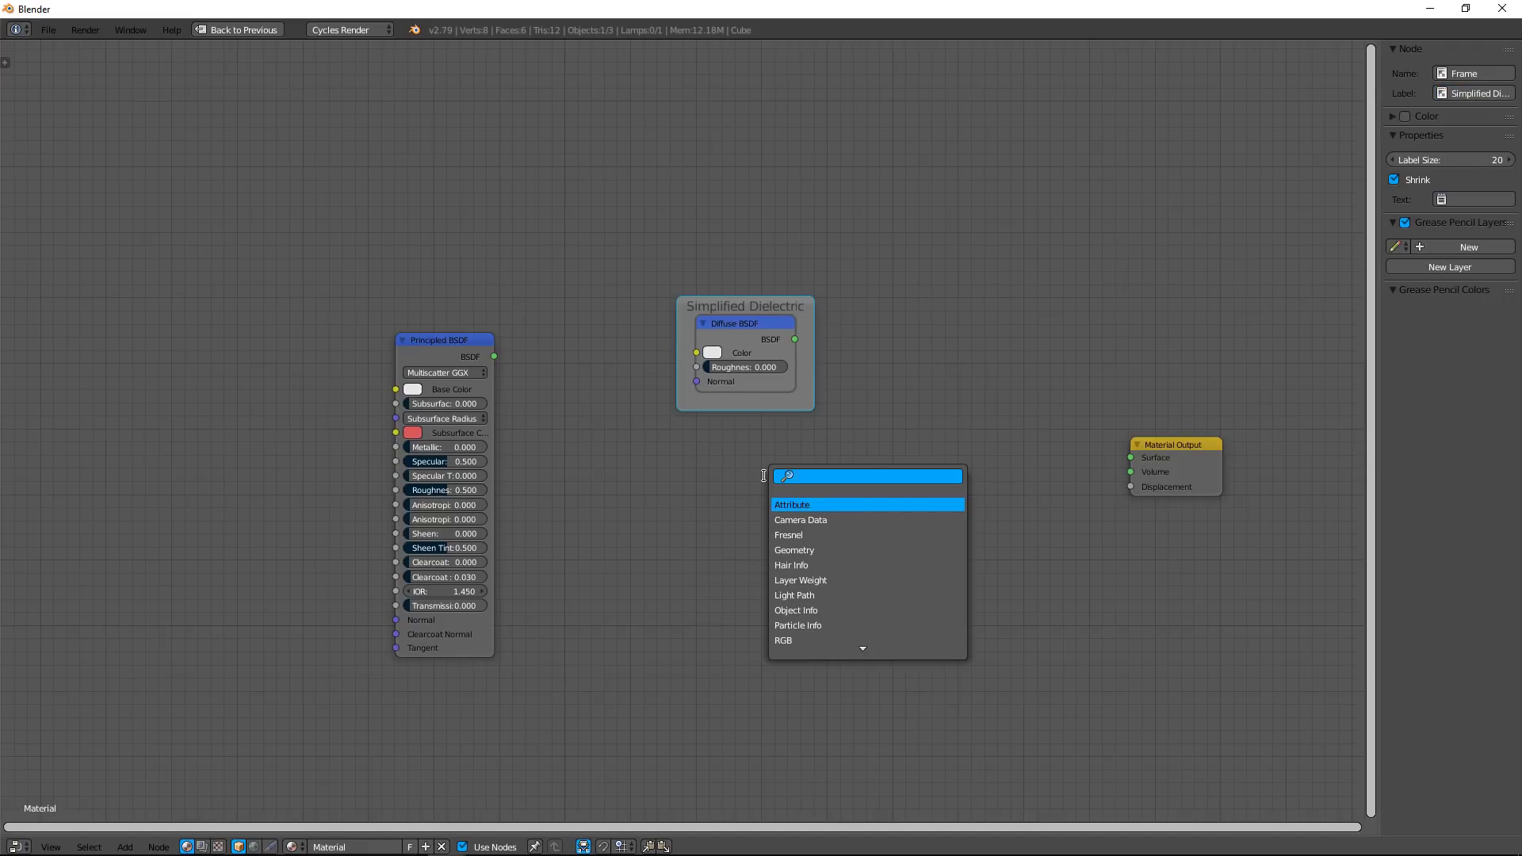
type("glo")
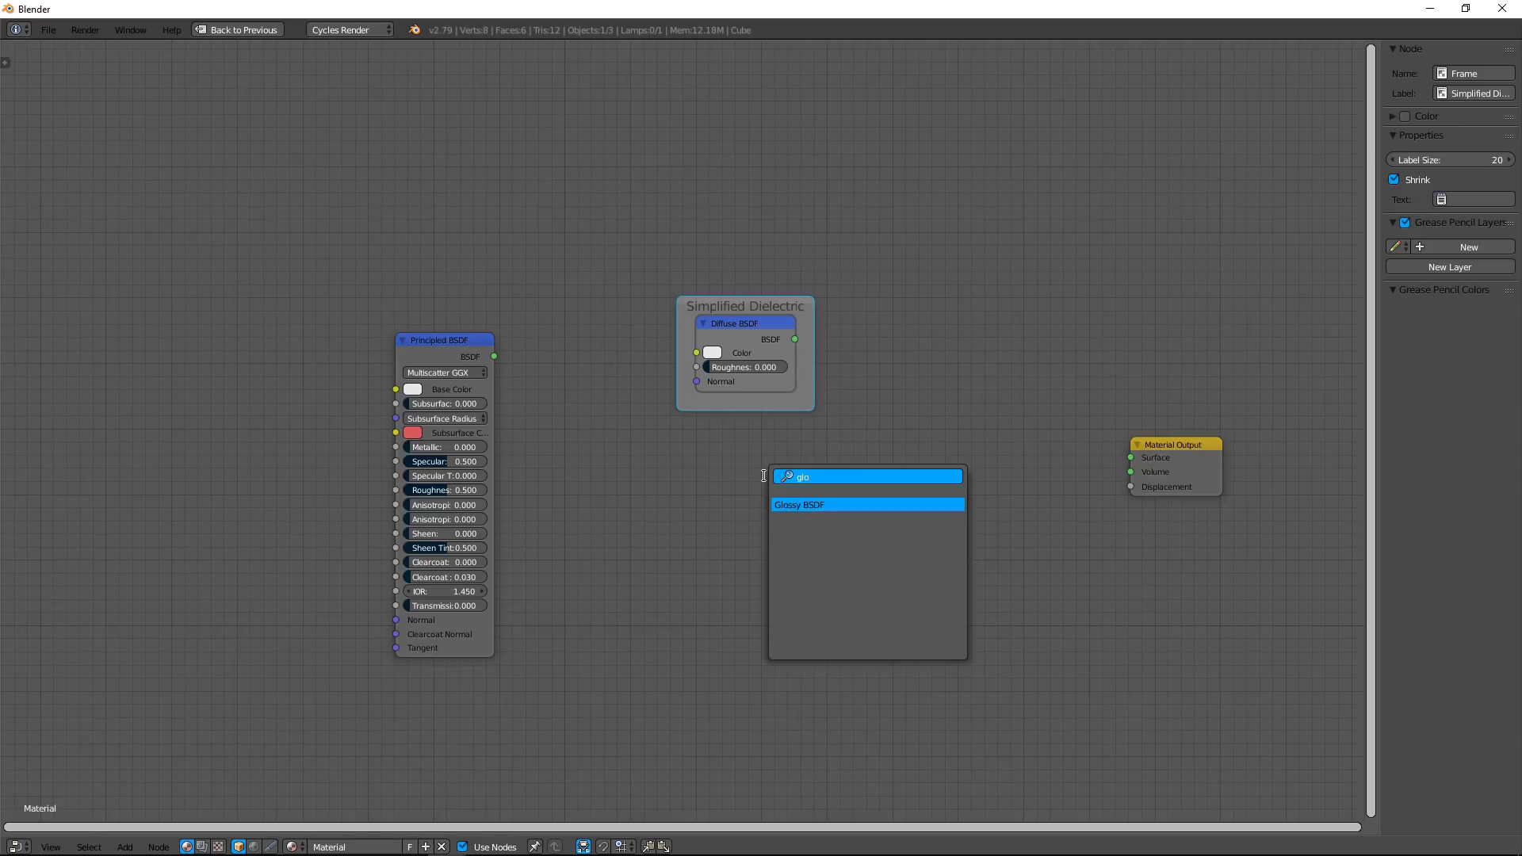
key("Return")
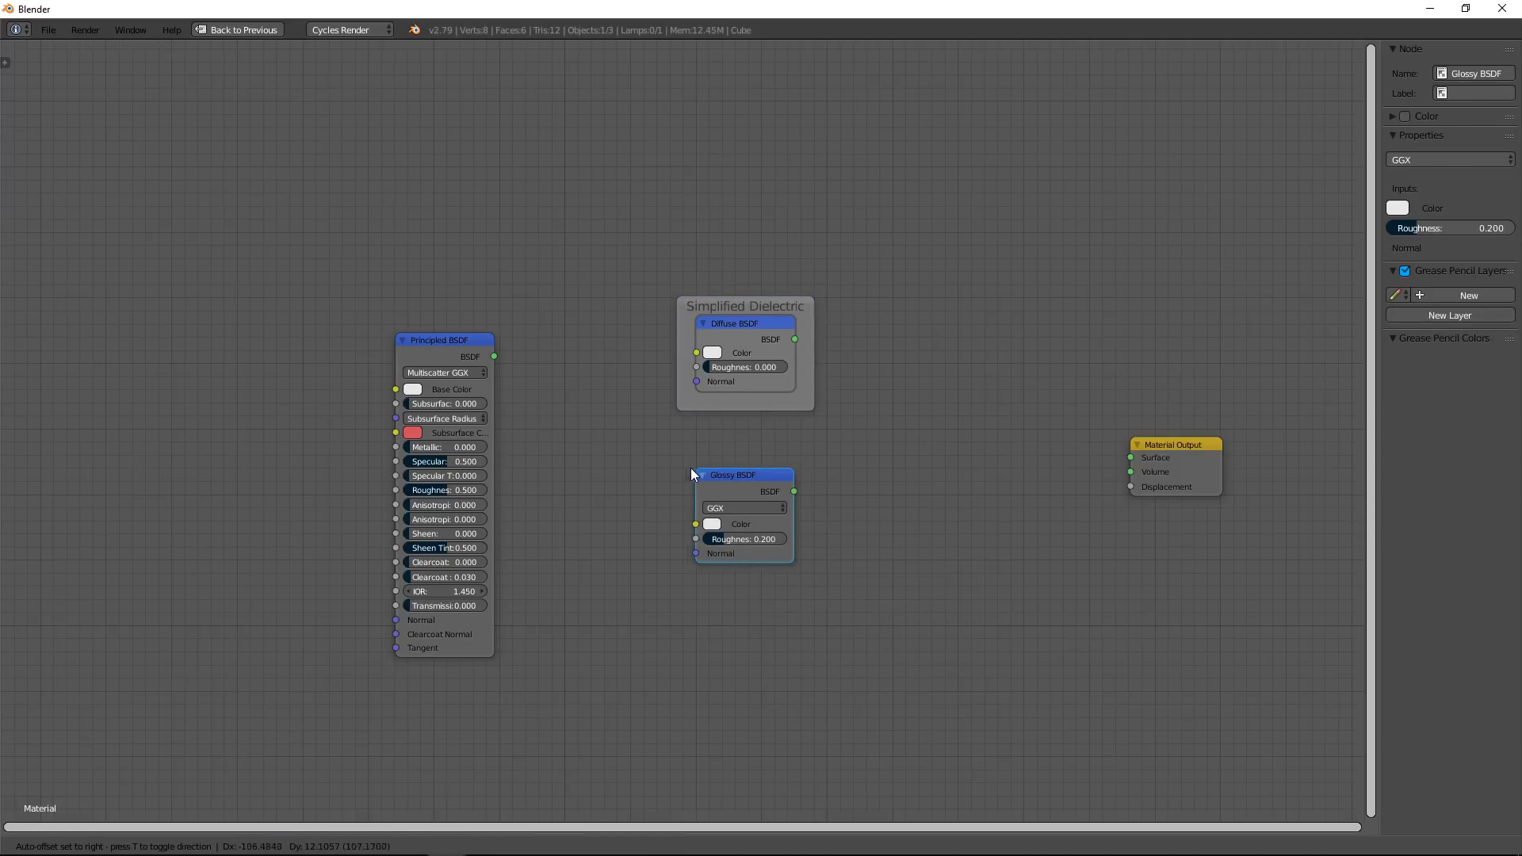
left_click(701, 471)
key("shift+a")
left_click(873, 522)
type("fra")
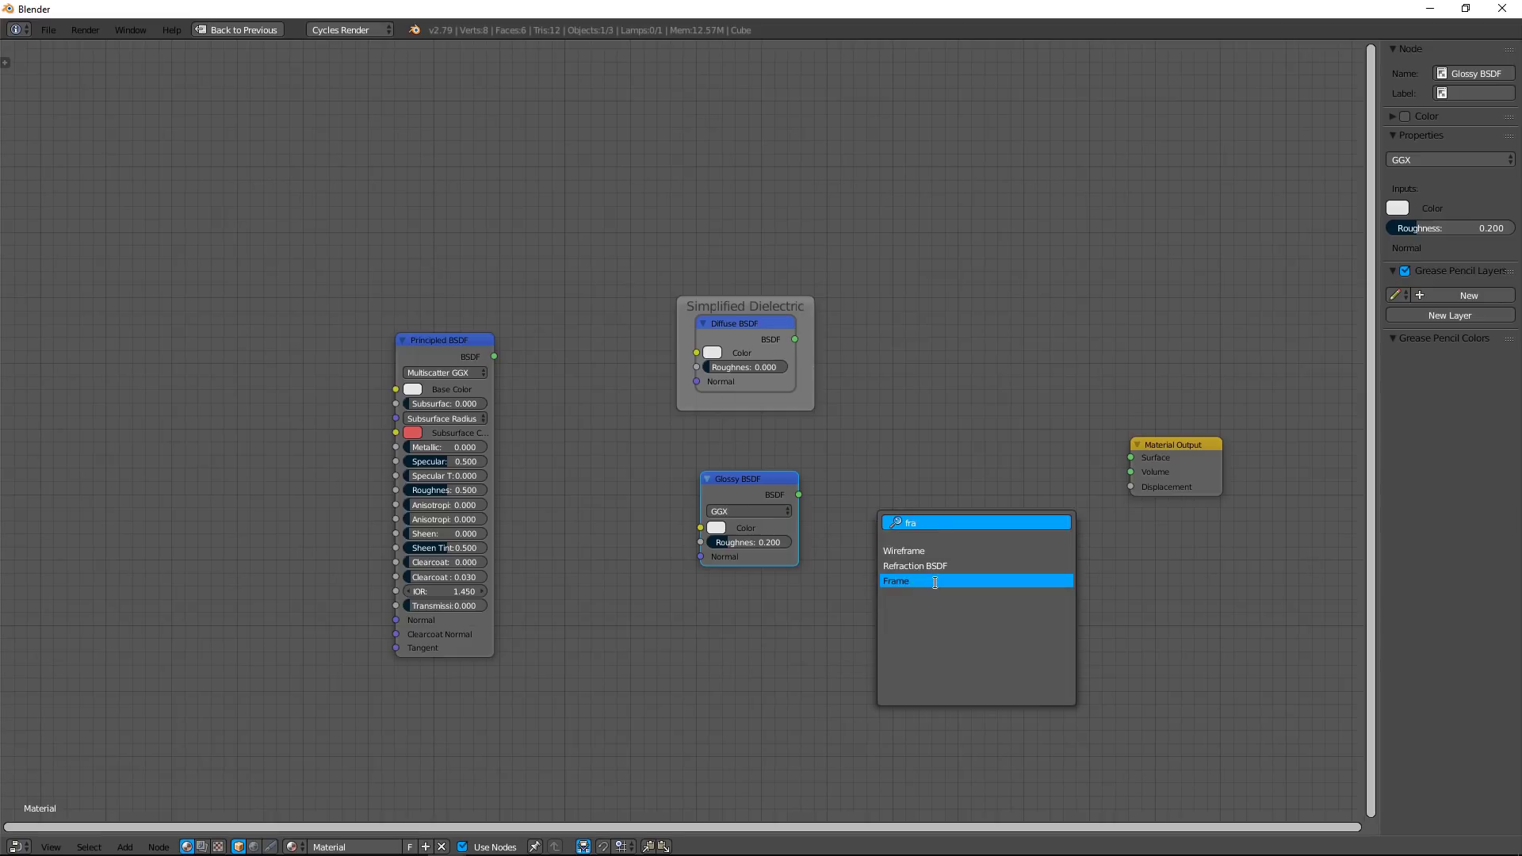
left_click(939, 582)
left_click(720, 482)
left_click(1464, 93)
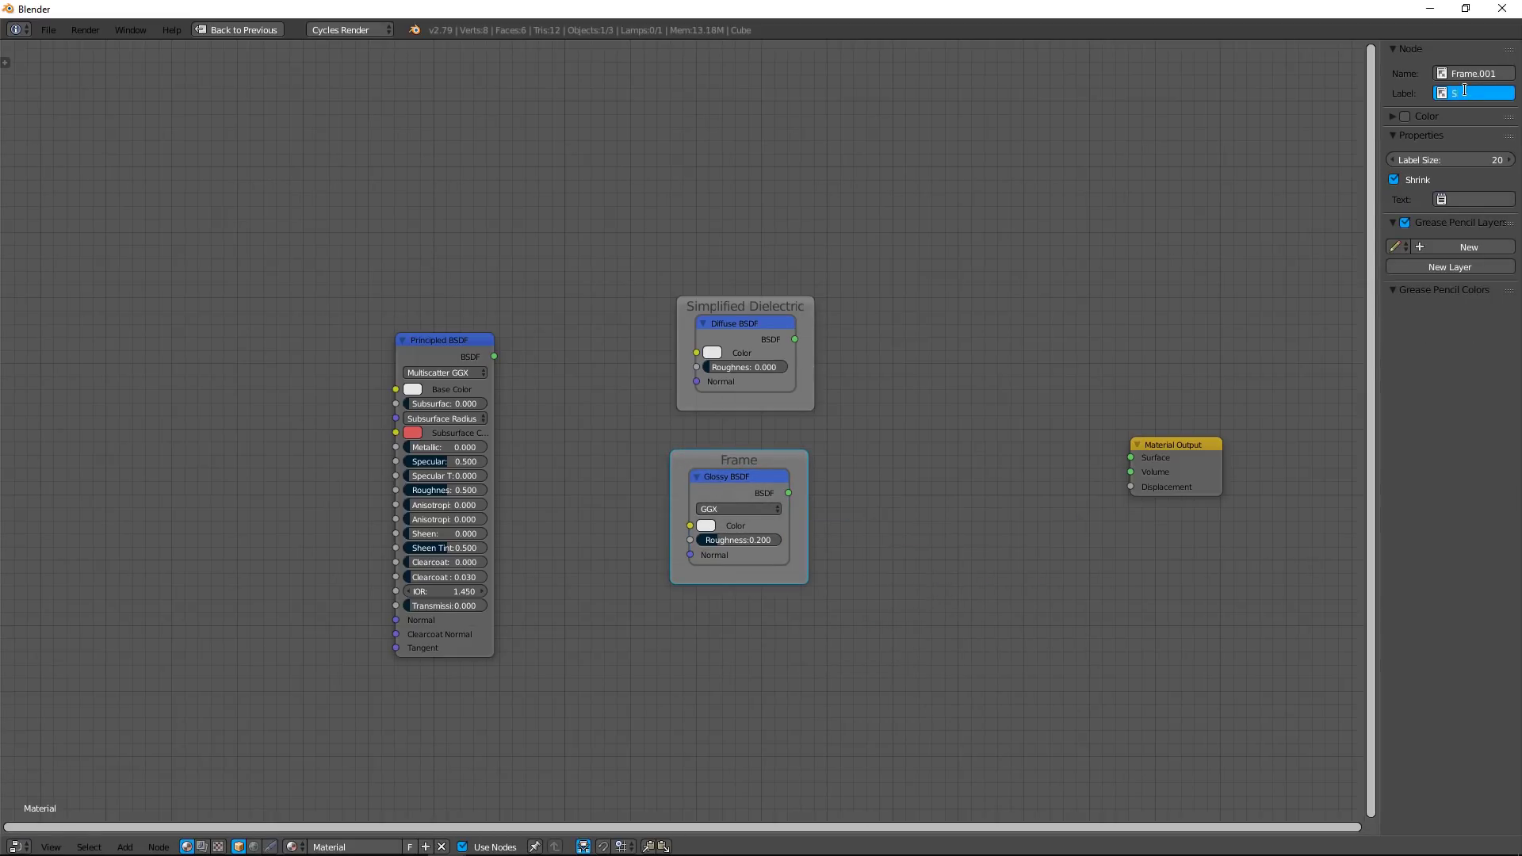
type("Simplified Metalic")
key("Return")
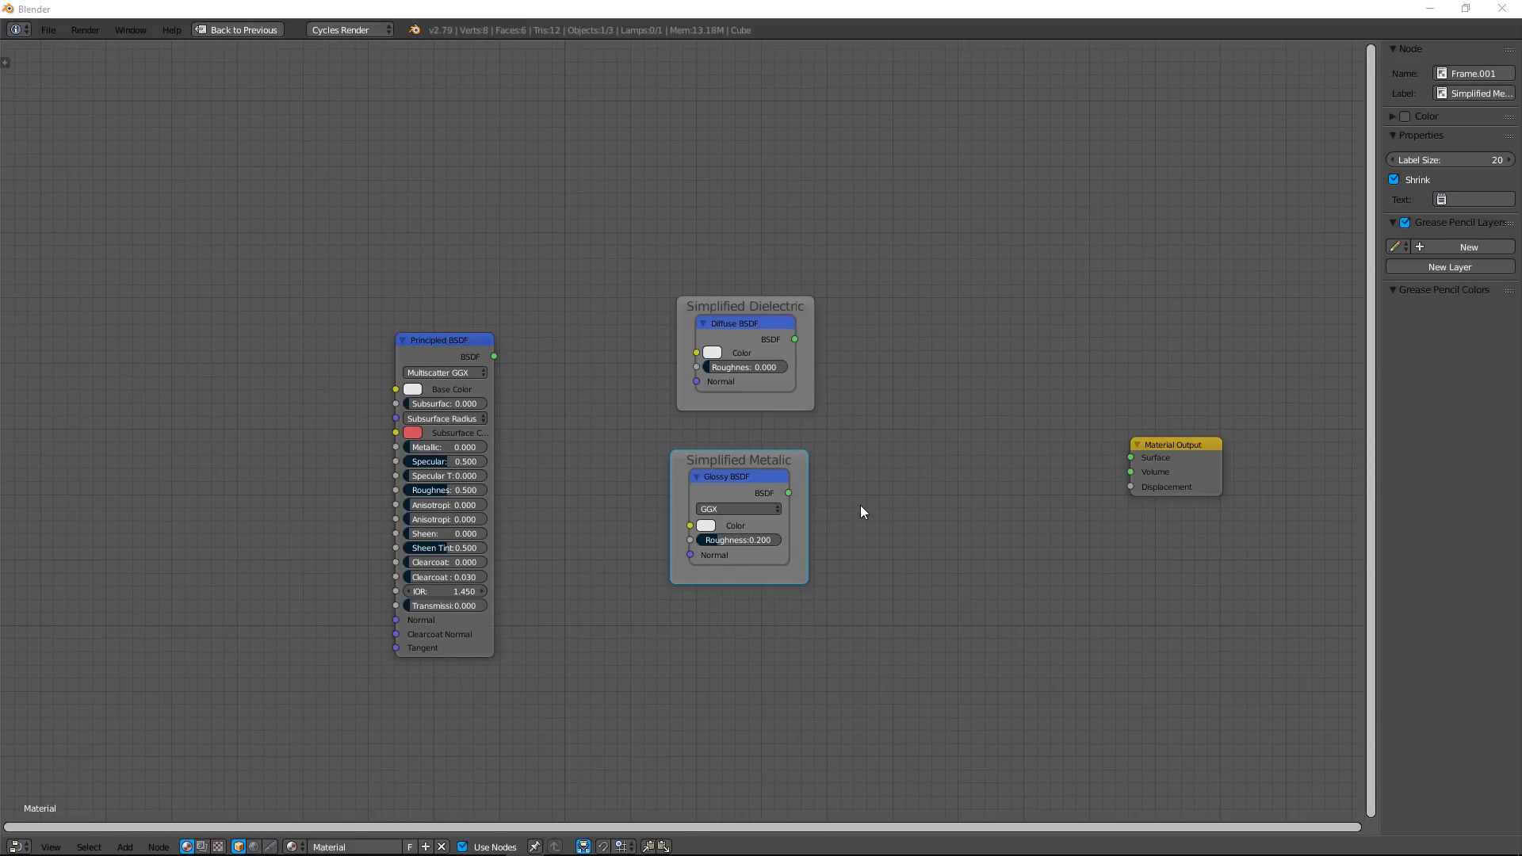
Parent both frames to a new 'Simplified Principled Shader' frame, then box-select it with the Principled BSDF.
key("shift+a")
type("f")
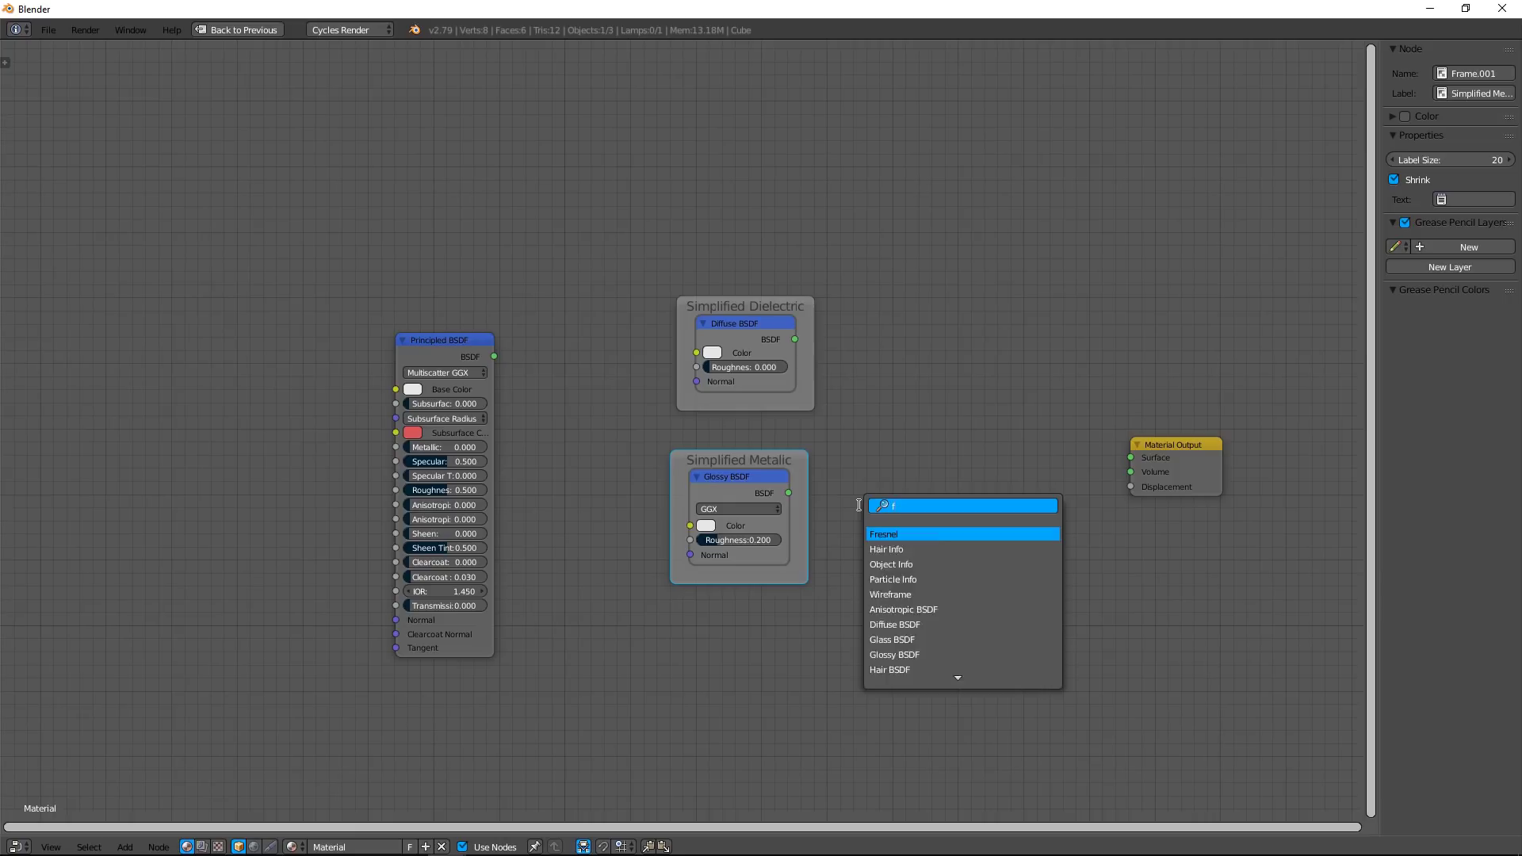
type("ra")
key("Return")
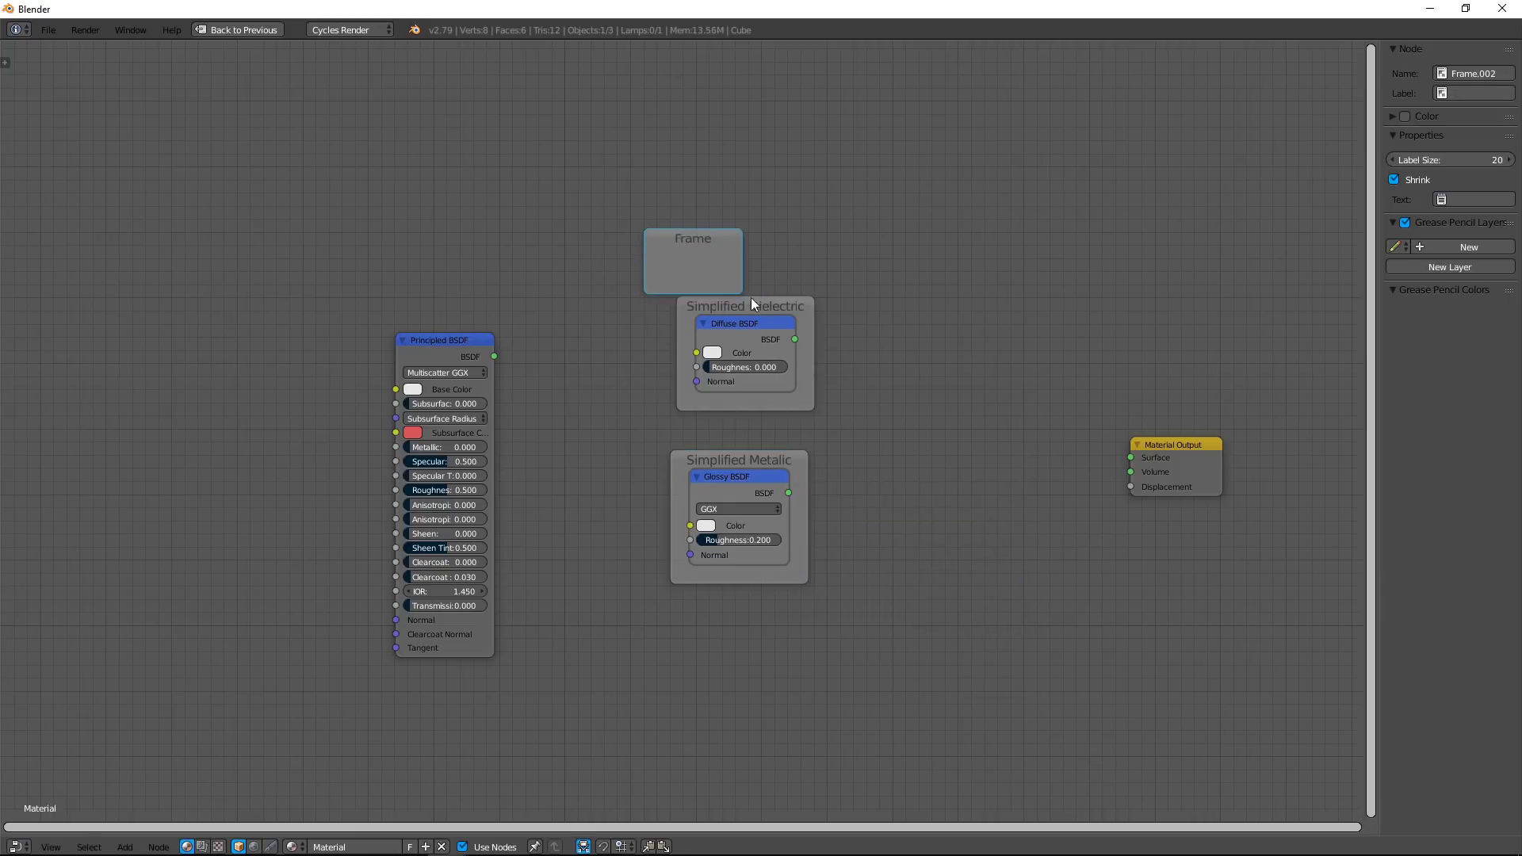
left_click(750, 297)
left_click(718, 458, "shift")
left_click(683, 276, "shift")
key("ctrl+p")
left_click(1477, 92)
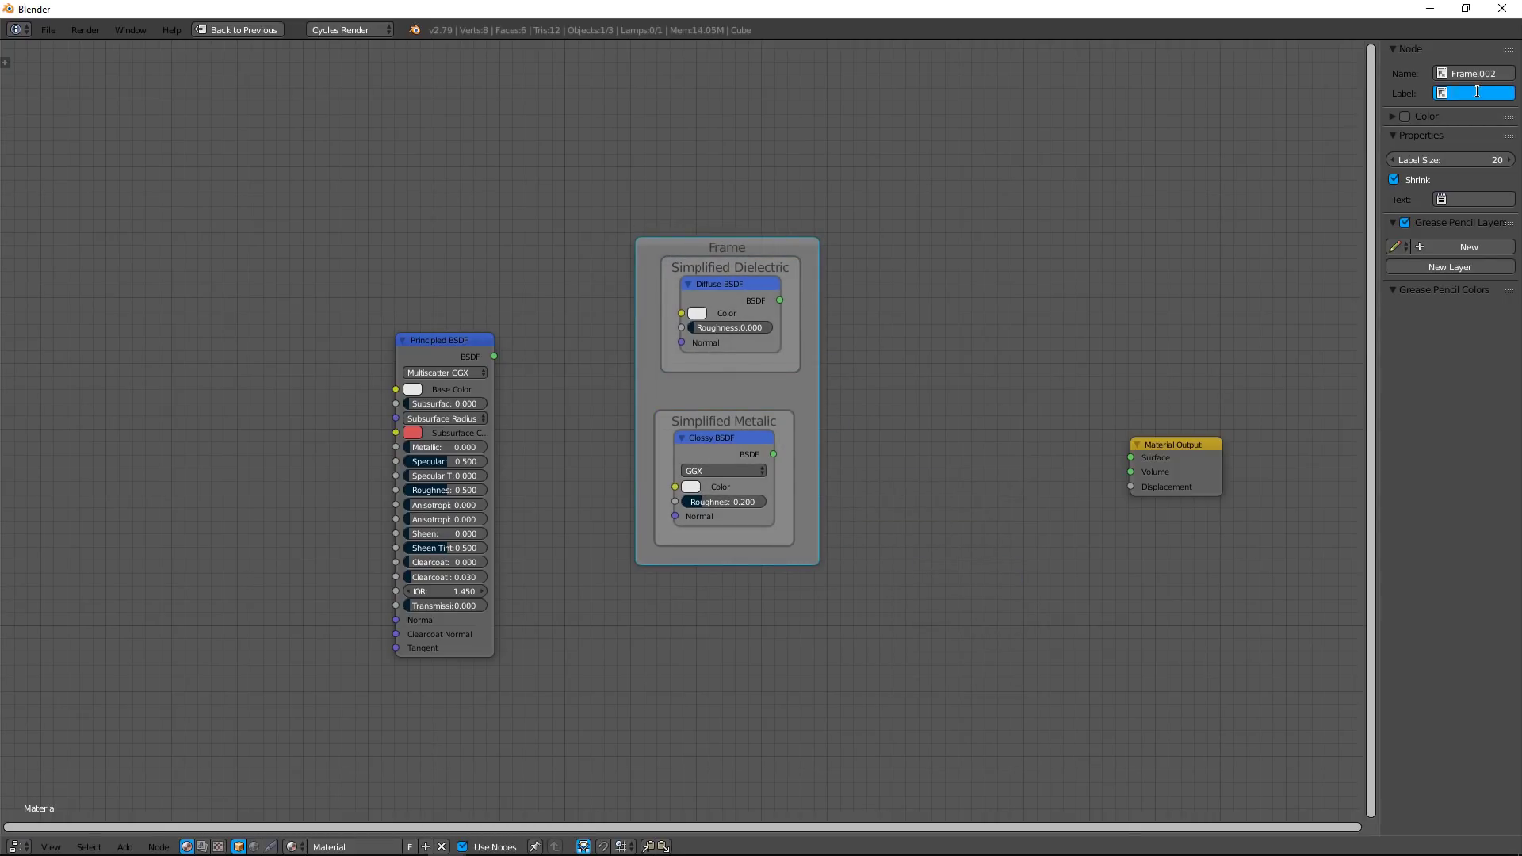
type("Simplified Principled Shader")
key("Return")
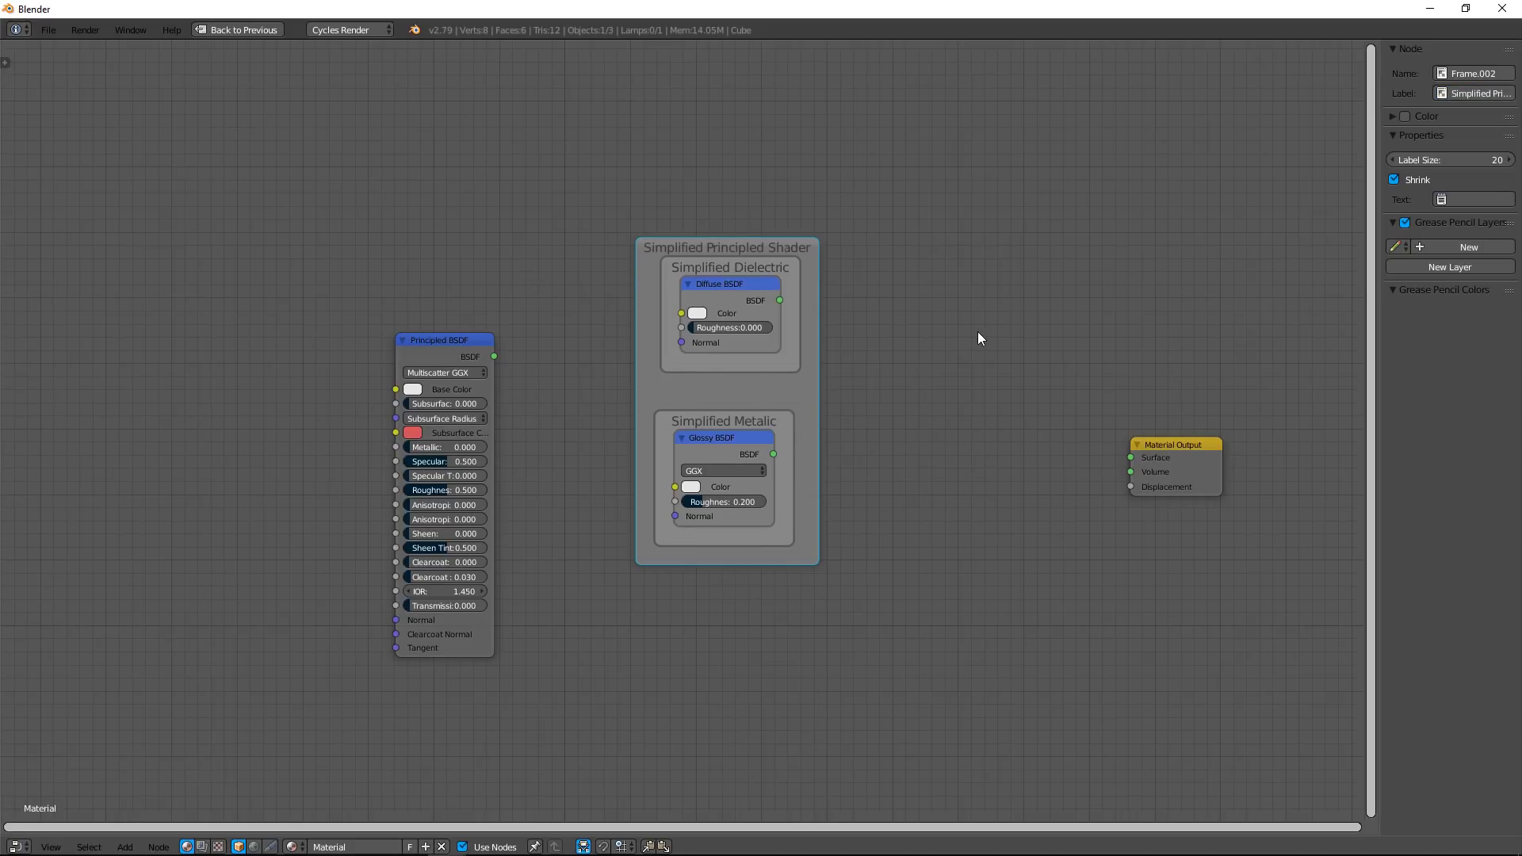
key("b")
left_click_drag(319, 164, 908, 726)
Group the selection into a node group and spread out the Group Input and Output nodes.
key("ctrl+g")
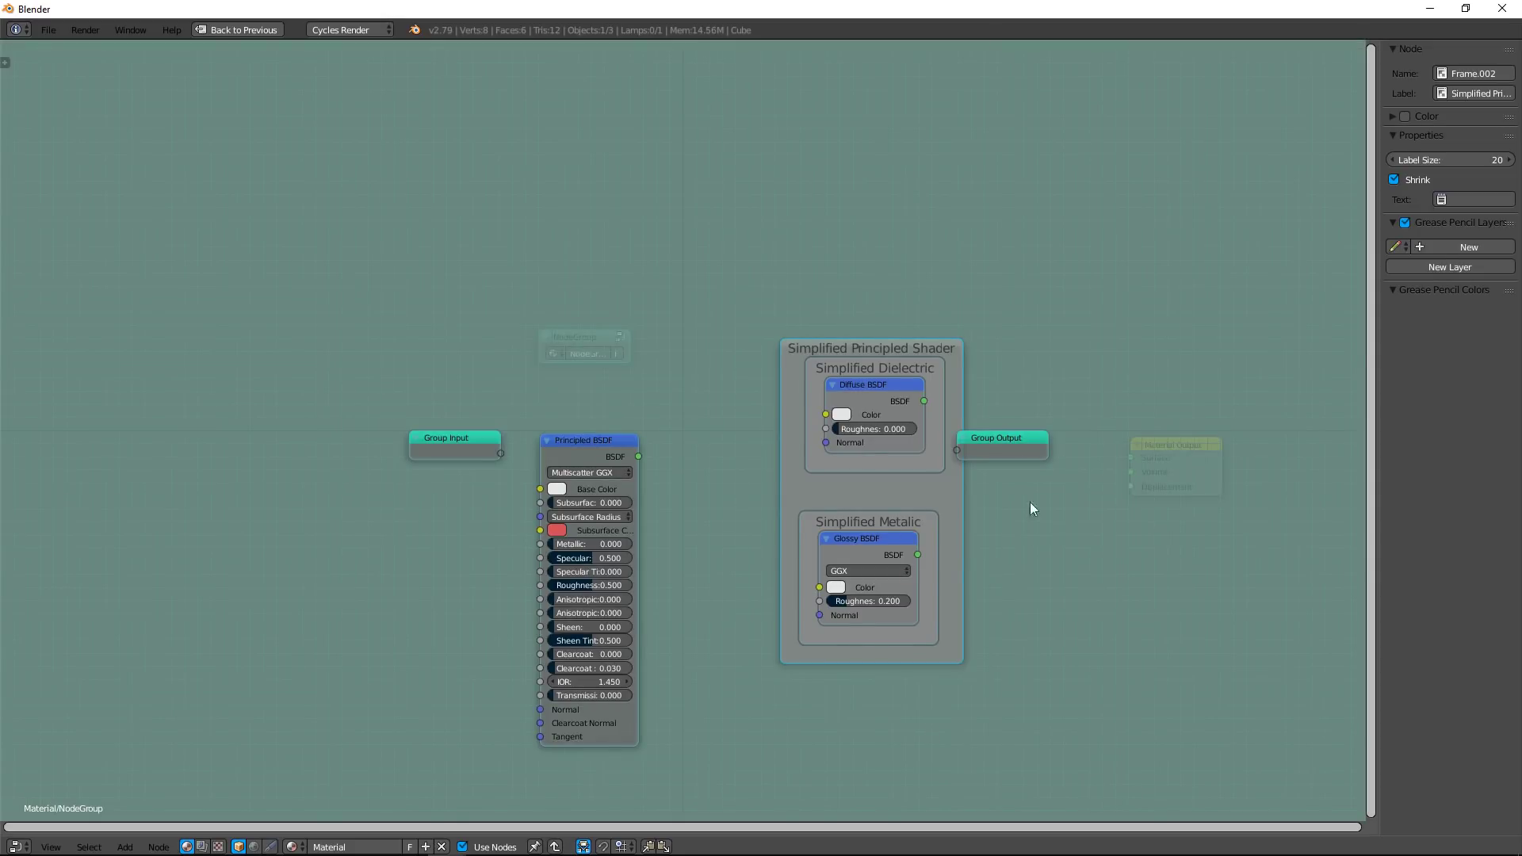
left_click_drag(1014, 439, 1250, 465)
left_click_drag(450, 439, 432, 481)
scroll(478, 564, "up", 3)
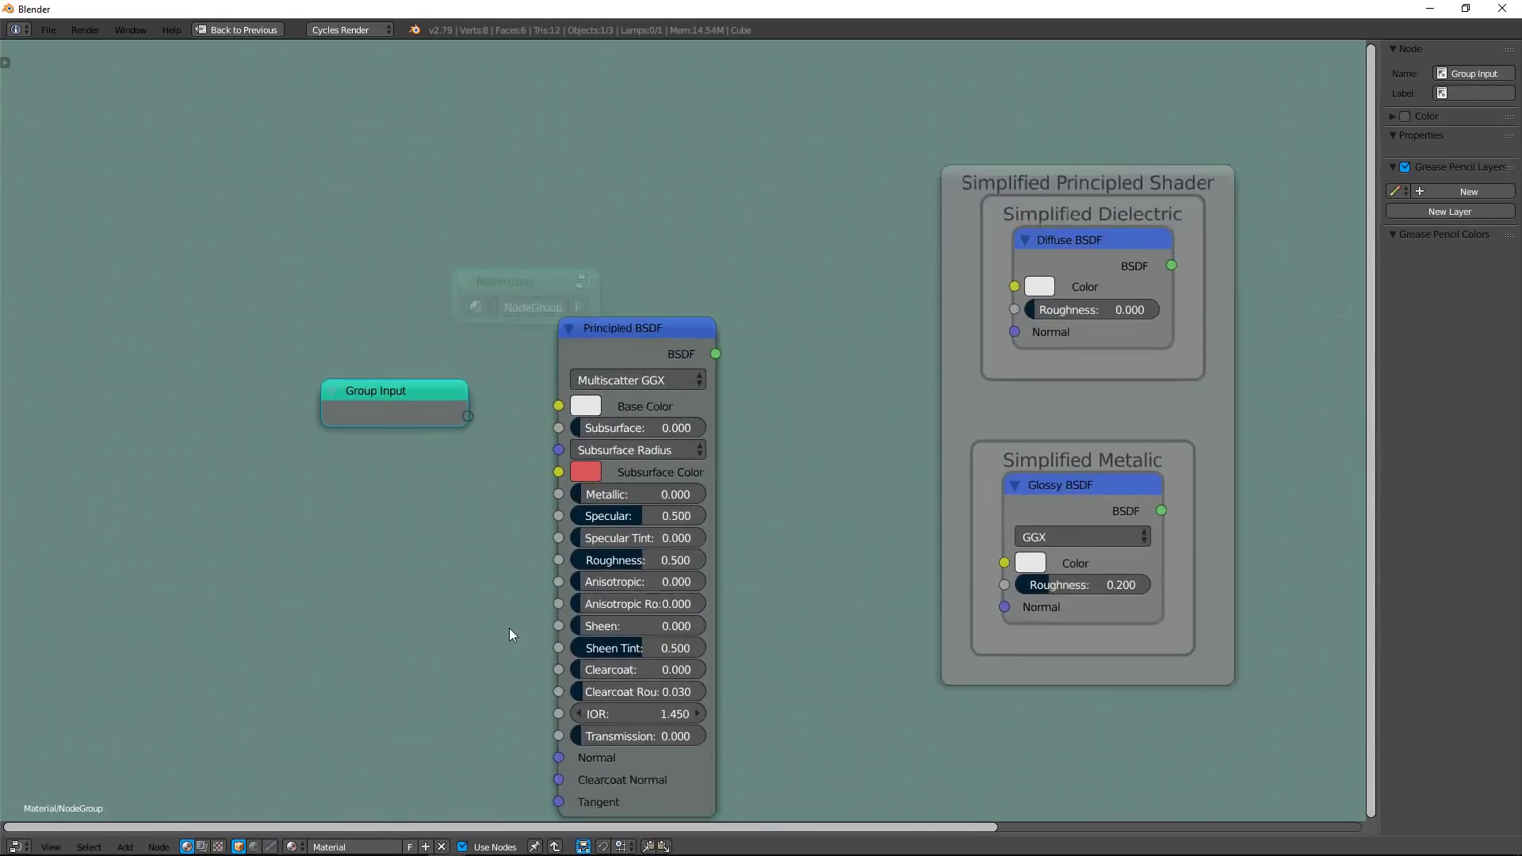
middle_click_drag(509, 628, 556, 479)
Link every Principled BSDF input, from Base Color to Tangent, to a new Group Input socket.
left_click_drag(605, 278, 507, 288)
left_click_drag(604, 301, 507, 335)
left_click_drag(604, 349, 506, 382)
left_click_drag(605, 396, 507, 431)
left_click_drag(605, 444, 506, 478)
left_click_drag(605, 492, 506, 501)
left_click_drag(605, 515, 507, 526)
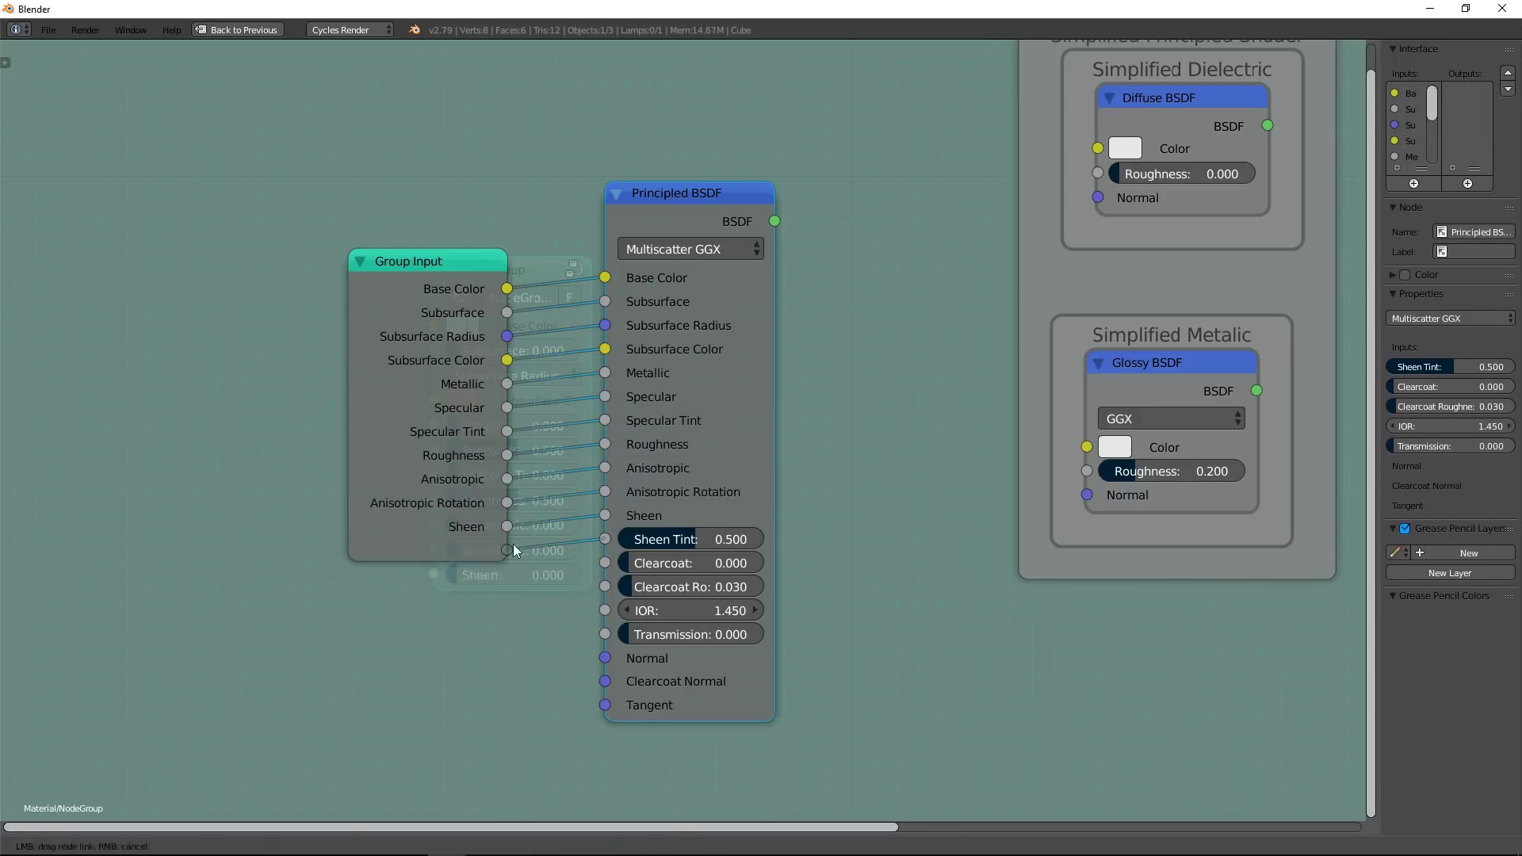
left_click_drag(605, 563, 506, 573)
left_click_drag(605, 586, 506, 597)
left_click_drag(605, 658, 507, 669)
scroll(522, 642, "down", 3)
left_click_drag(368, 493, 366, 499)
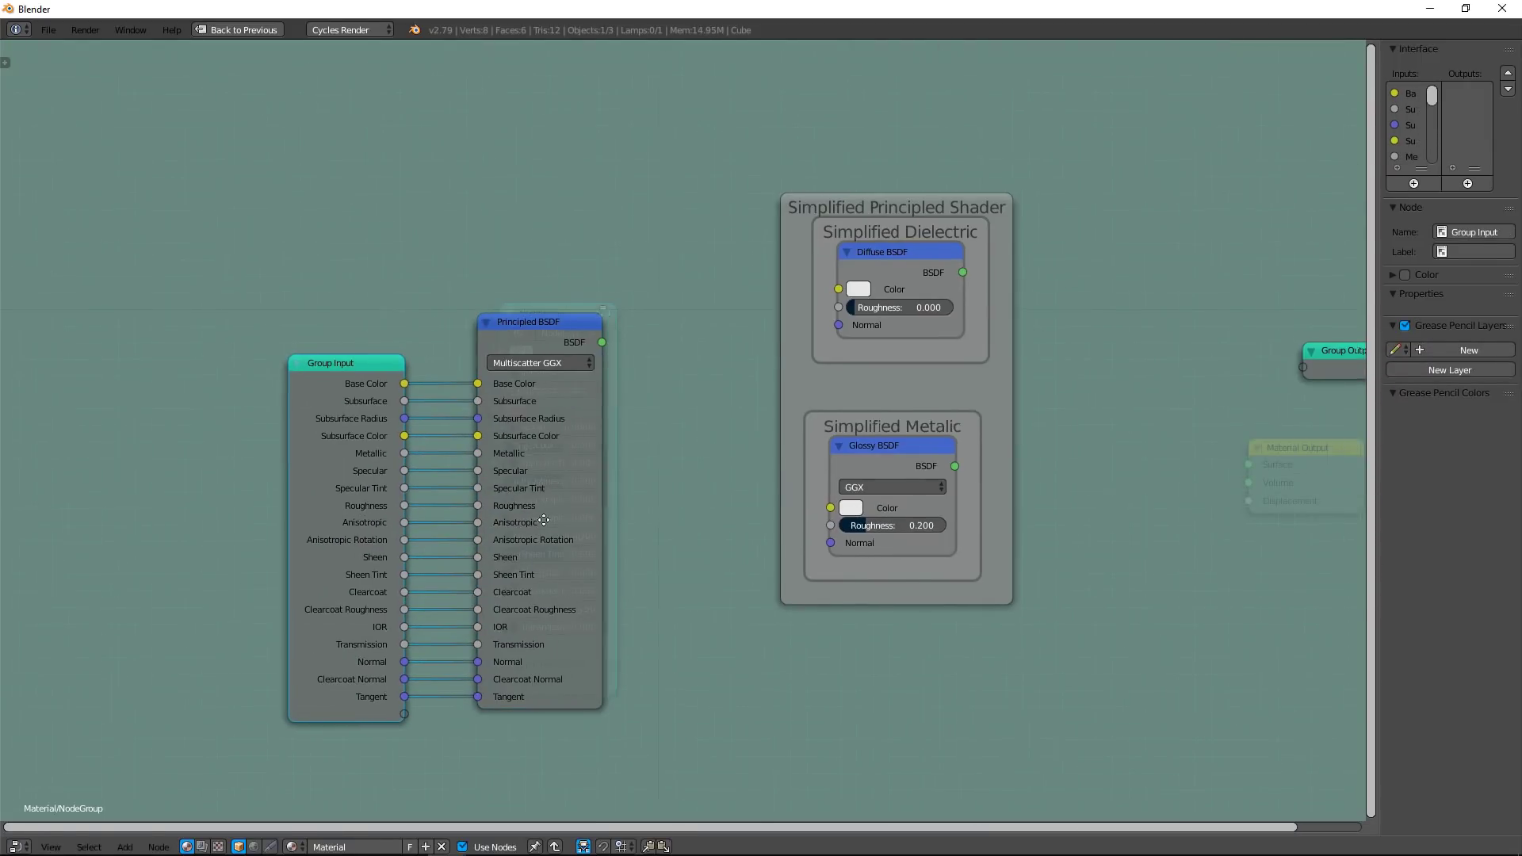
key("Home")
Add a Mix Shader in the frame mixing Diffuse and Glossy, with Metallic driving its Fac.
key("shift+a")
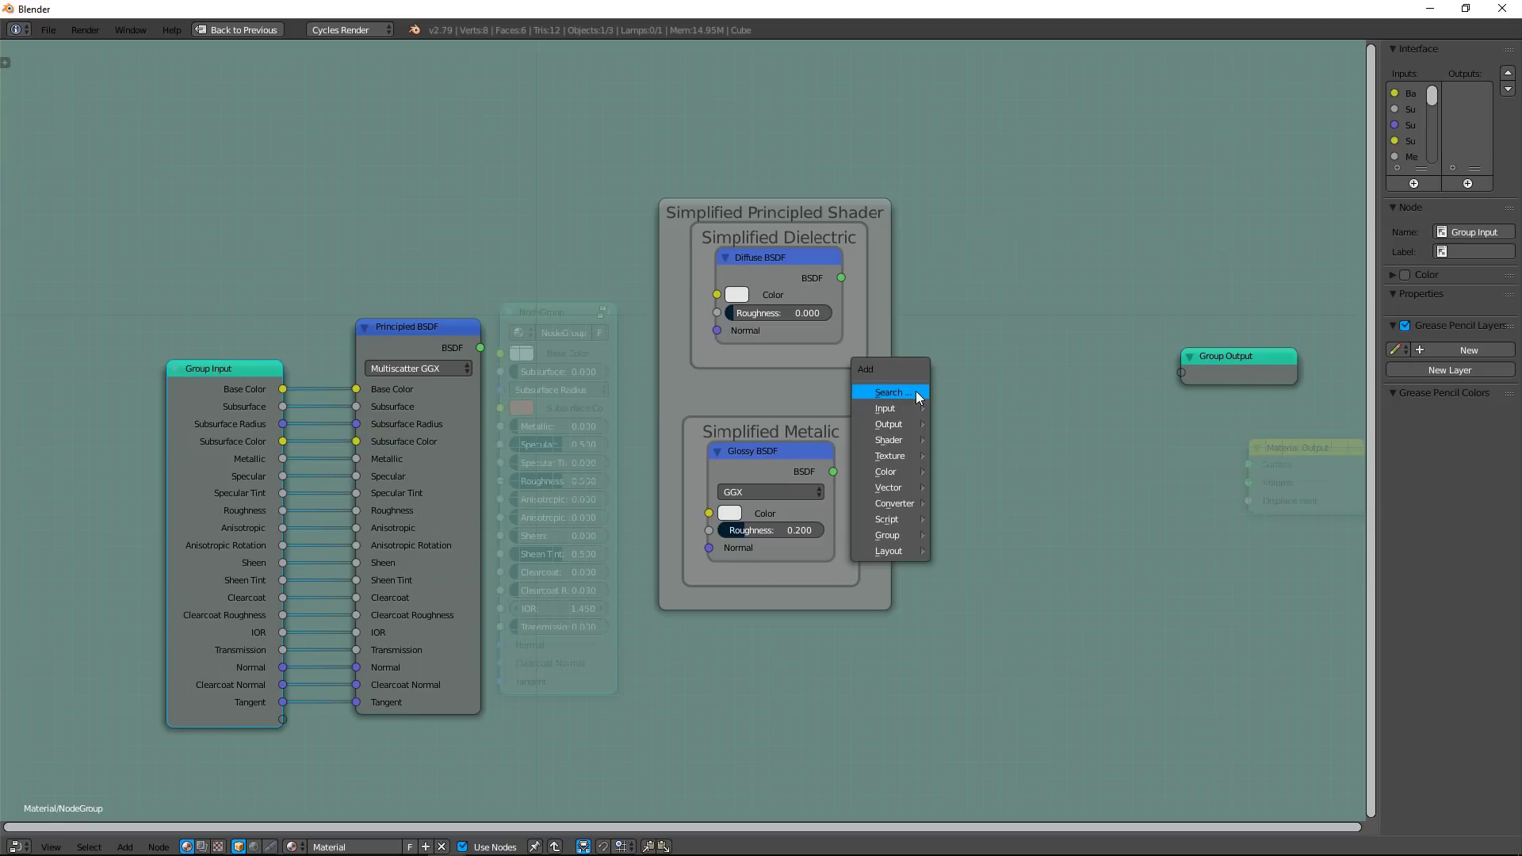
left_click(916, 392)
type("mix")
key("Return")
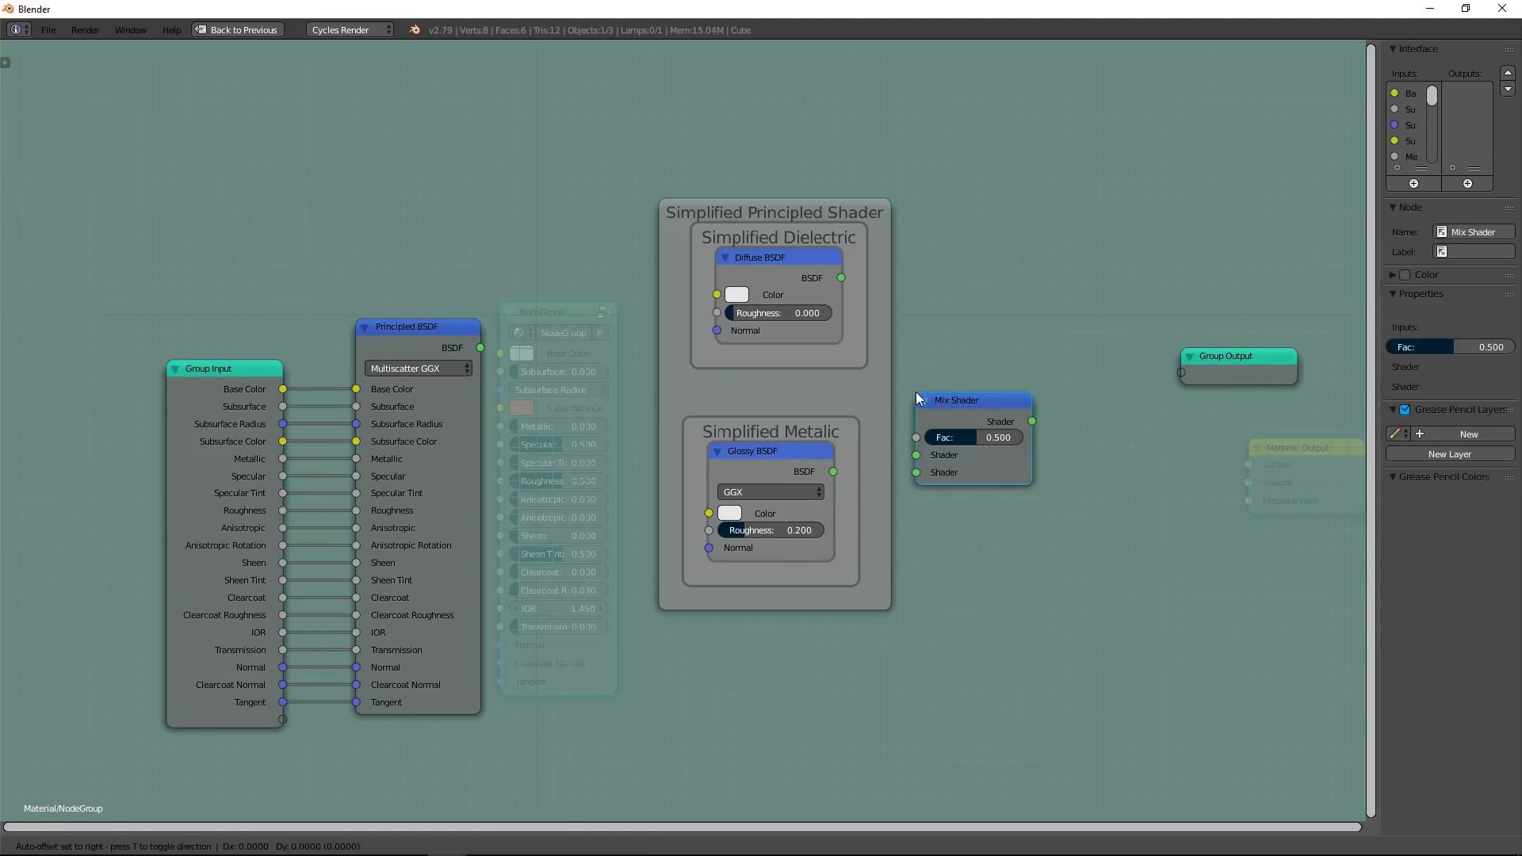
left_click(956, 377)
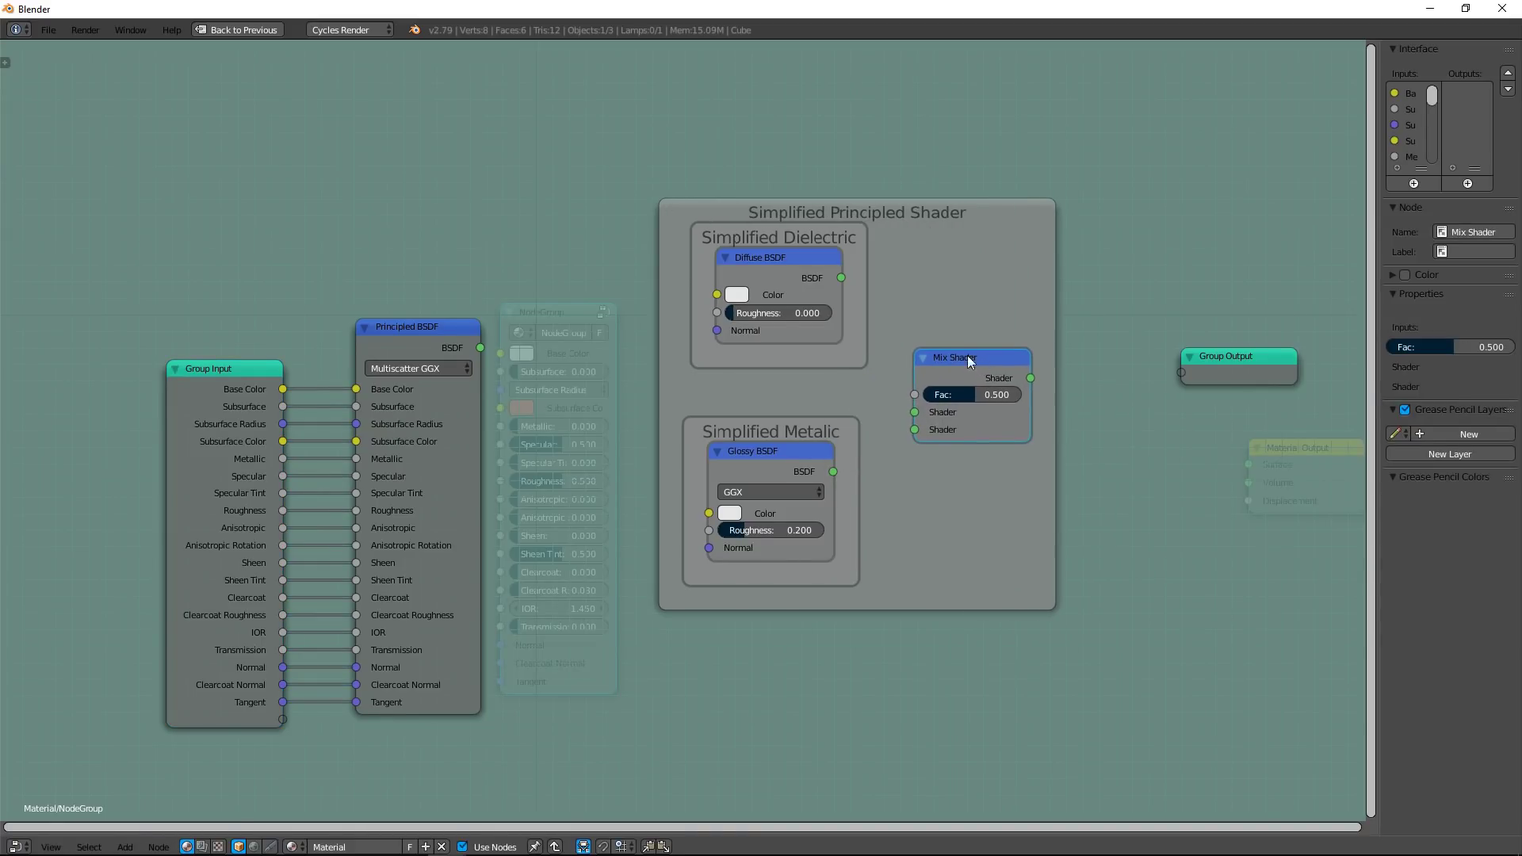
left_click_drag(841, 278, 914, 412)
left_click(833, 471)
left_click_drag(833, 471, 914, 429)
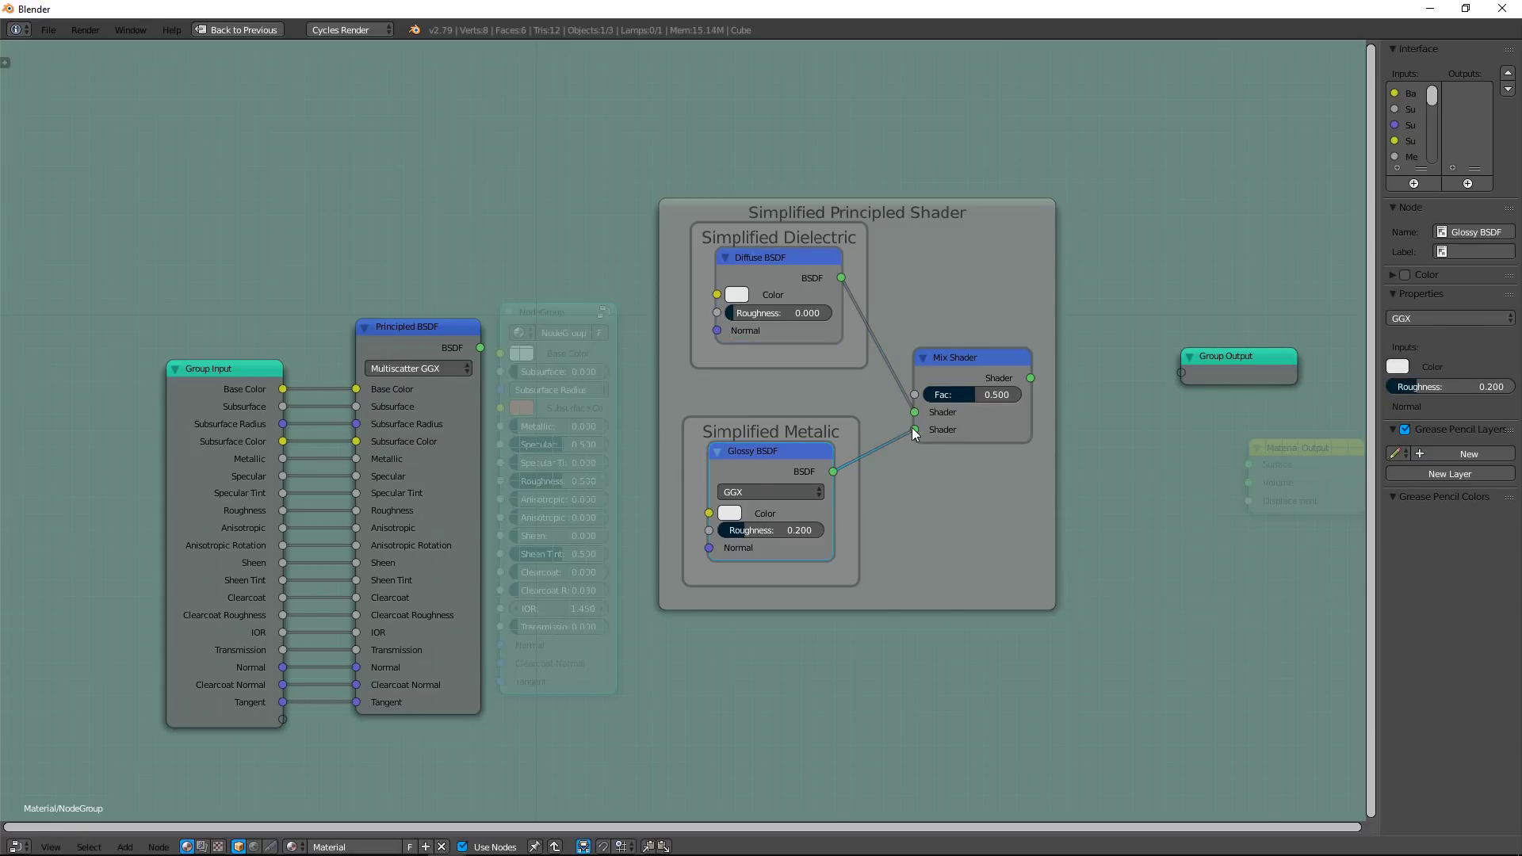
left_click_drag(282, 458, 914, 394)
Feed Group Input Base Color into both BSDF colors and Roughness into the Glossy roughness.
left_click_drag(282, 388, 715, 297)
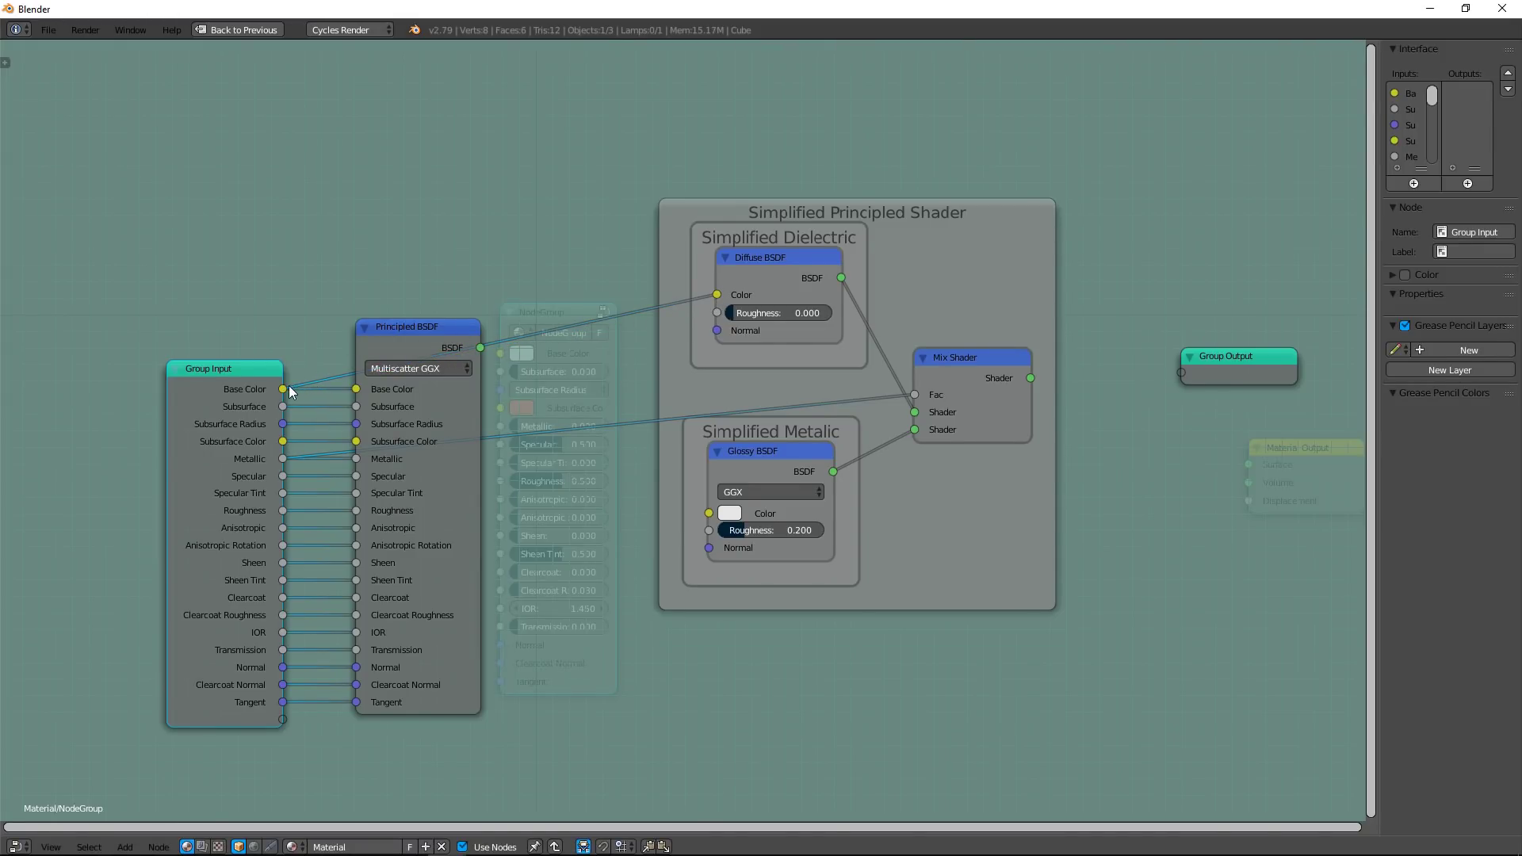
left_click_drag(283, 388, 709, 514)
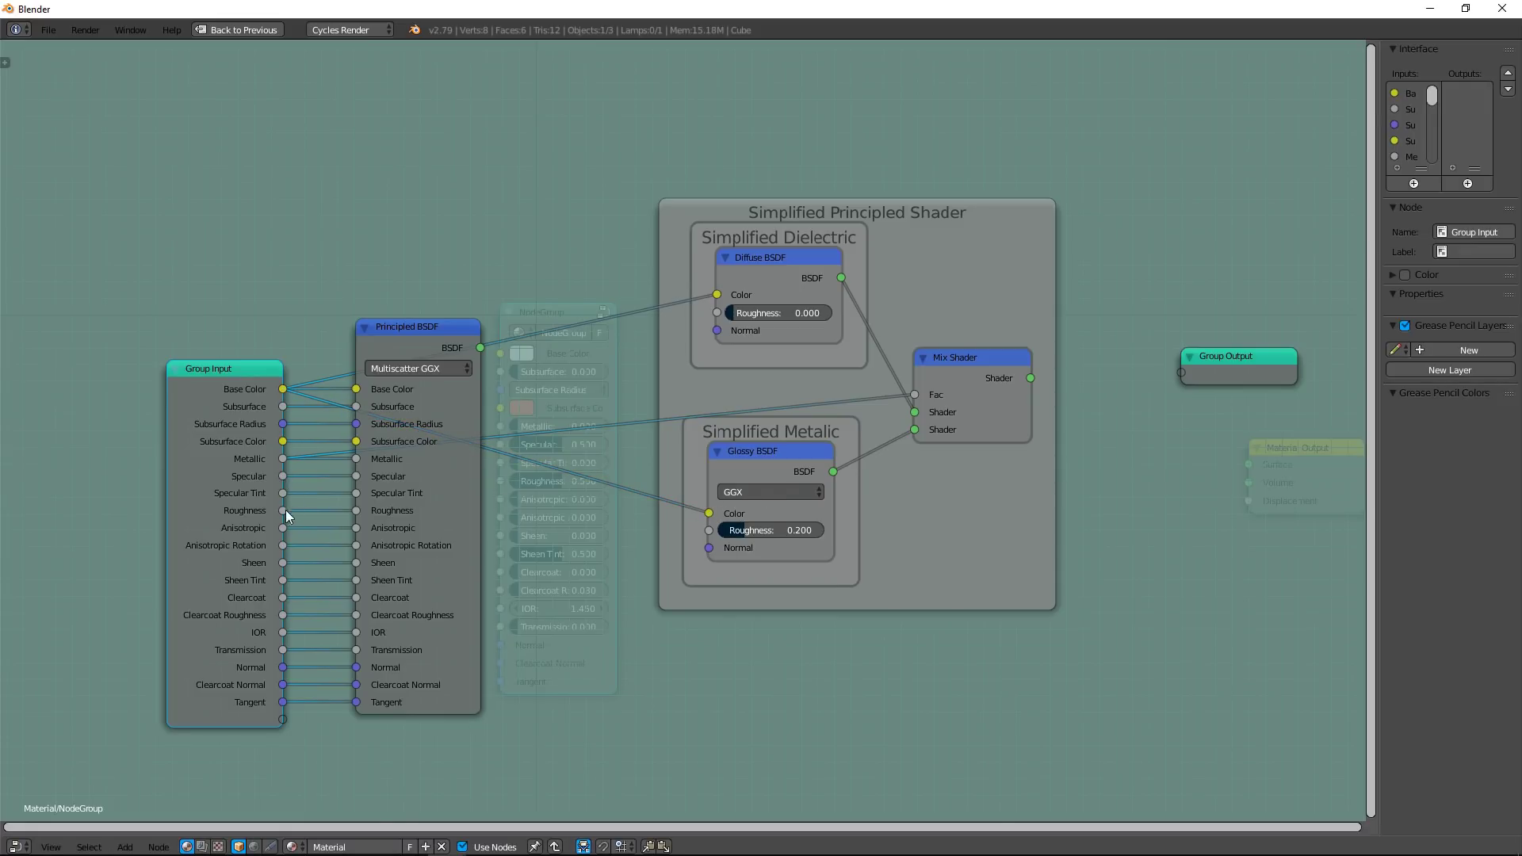
left_click_drag(283, 510, 711, 528)
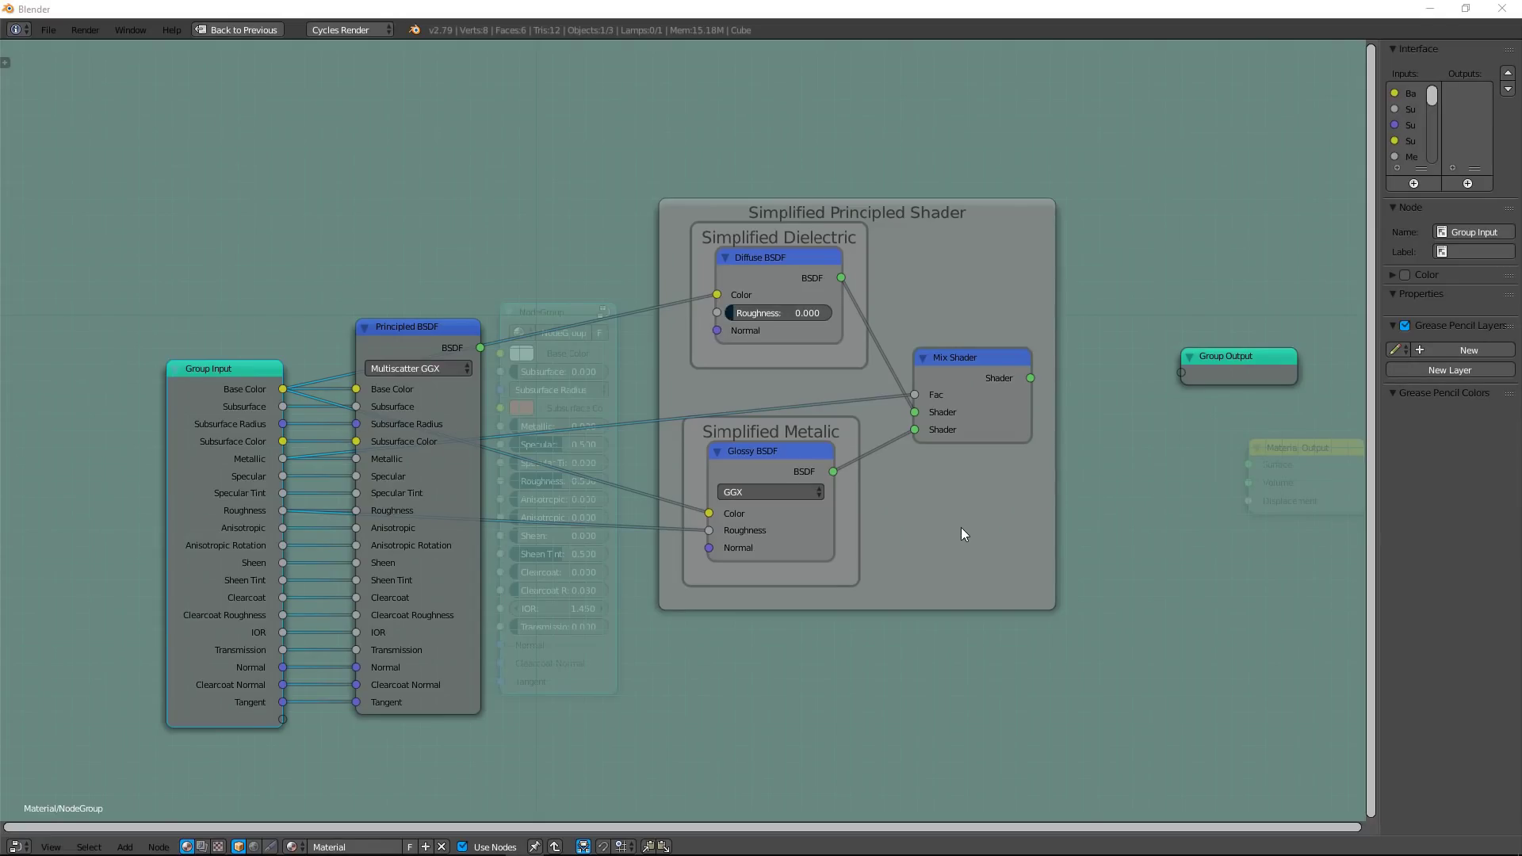
Move the Simplified Principled Shader frame higher to make room below it.
left_click(963, 536)
key("g")
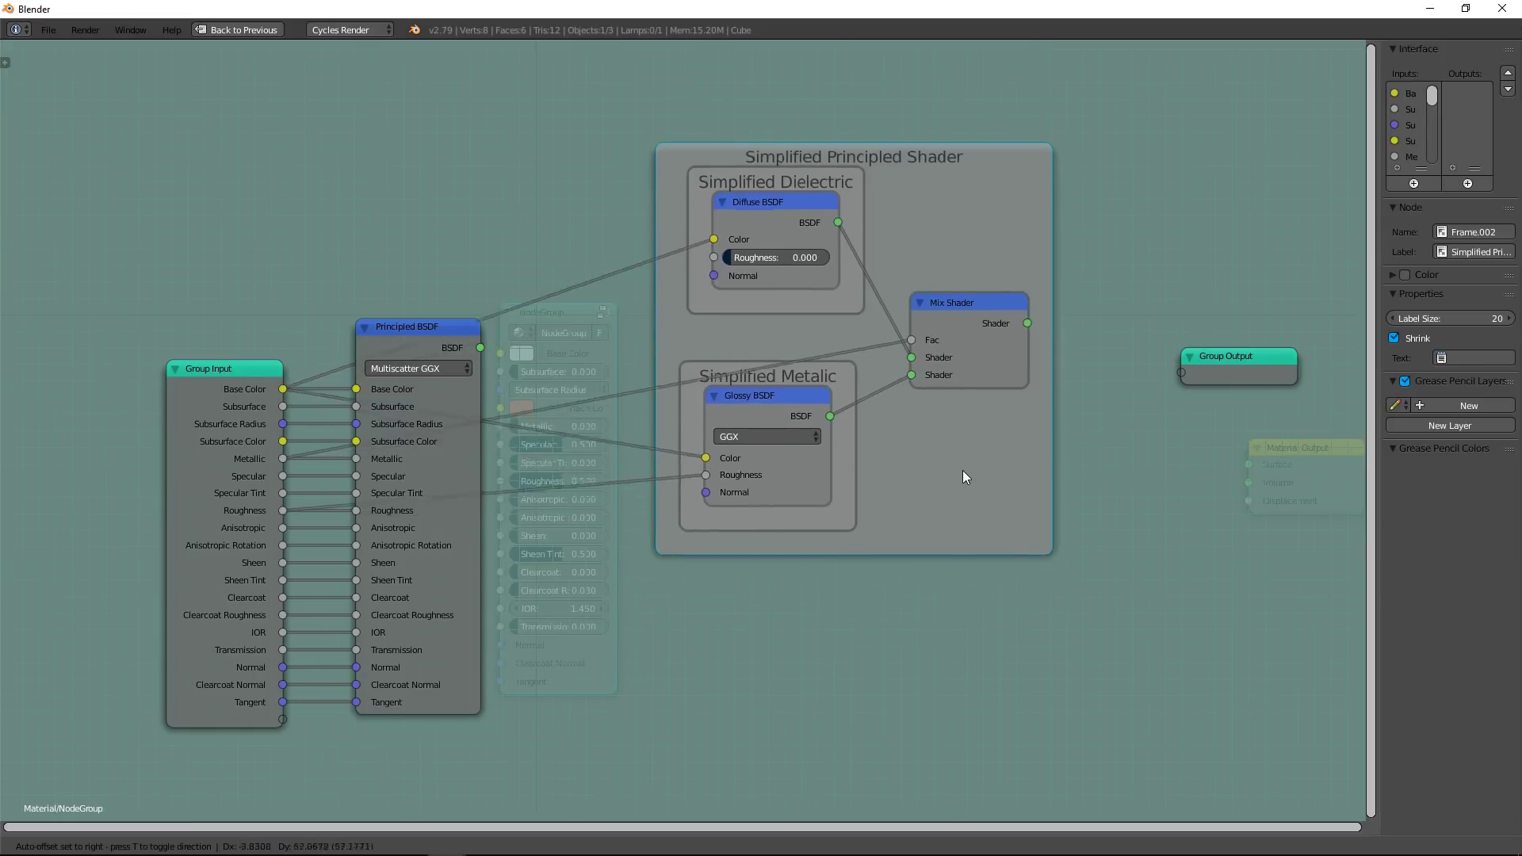
left_click(675, 220)
scroll(707, 298, "down", 1)
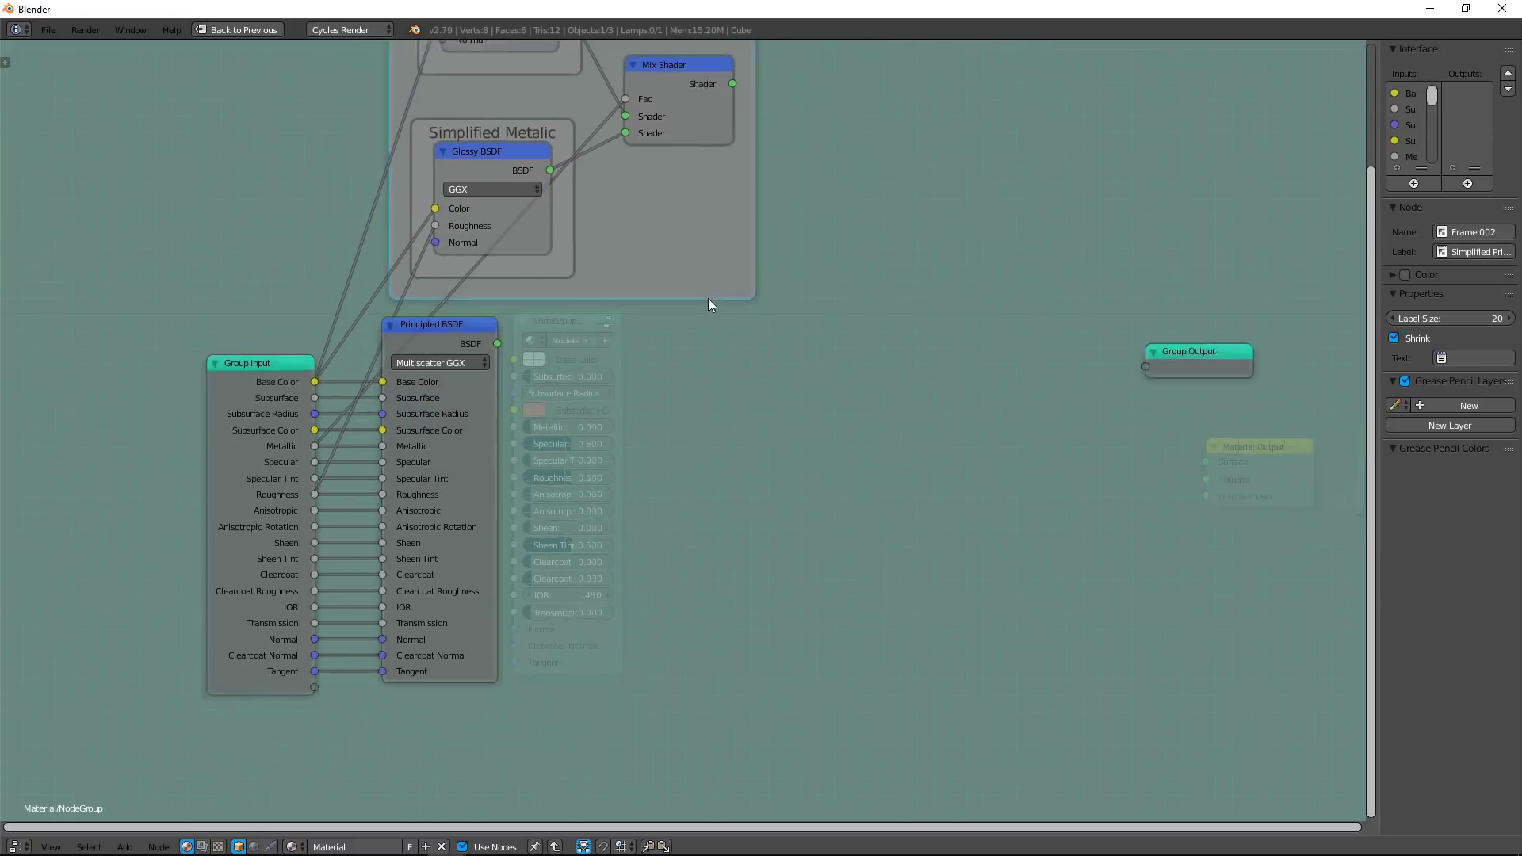
middle_click_drag(710, 303, 705, 412)
Add a second Mix Shader taking the frame's Mix Shader and the Principled BSDF as inputs.
key("shift+a")
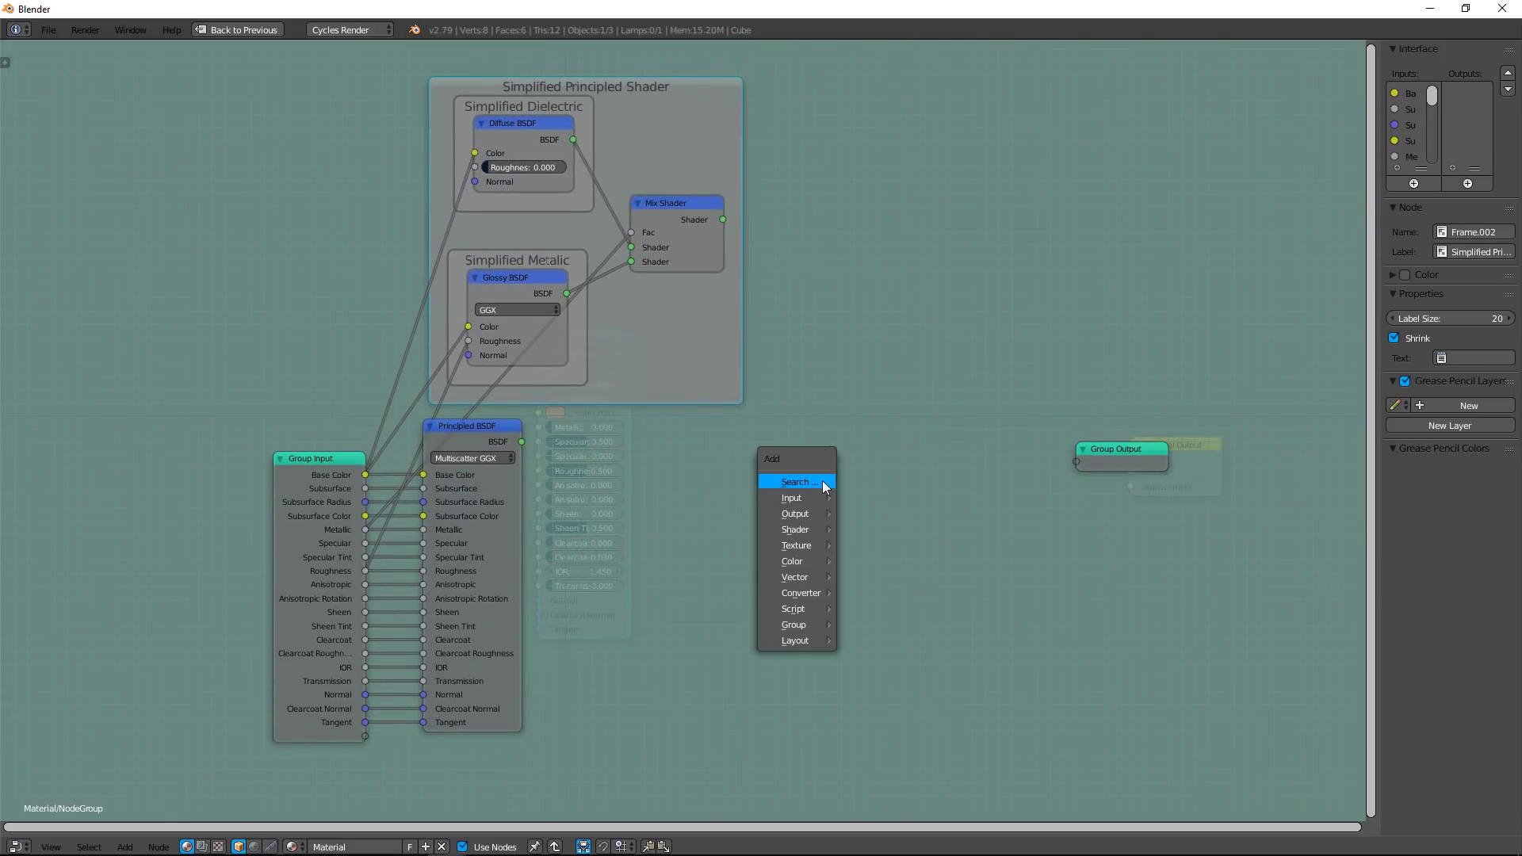
left_click(821, 480)
type("mix")
key("Return")
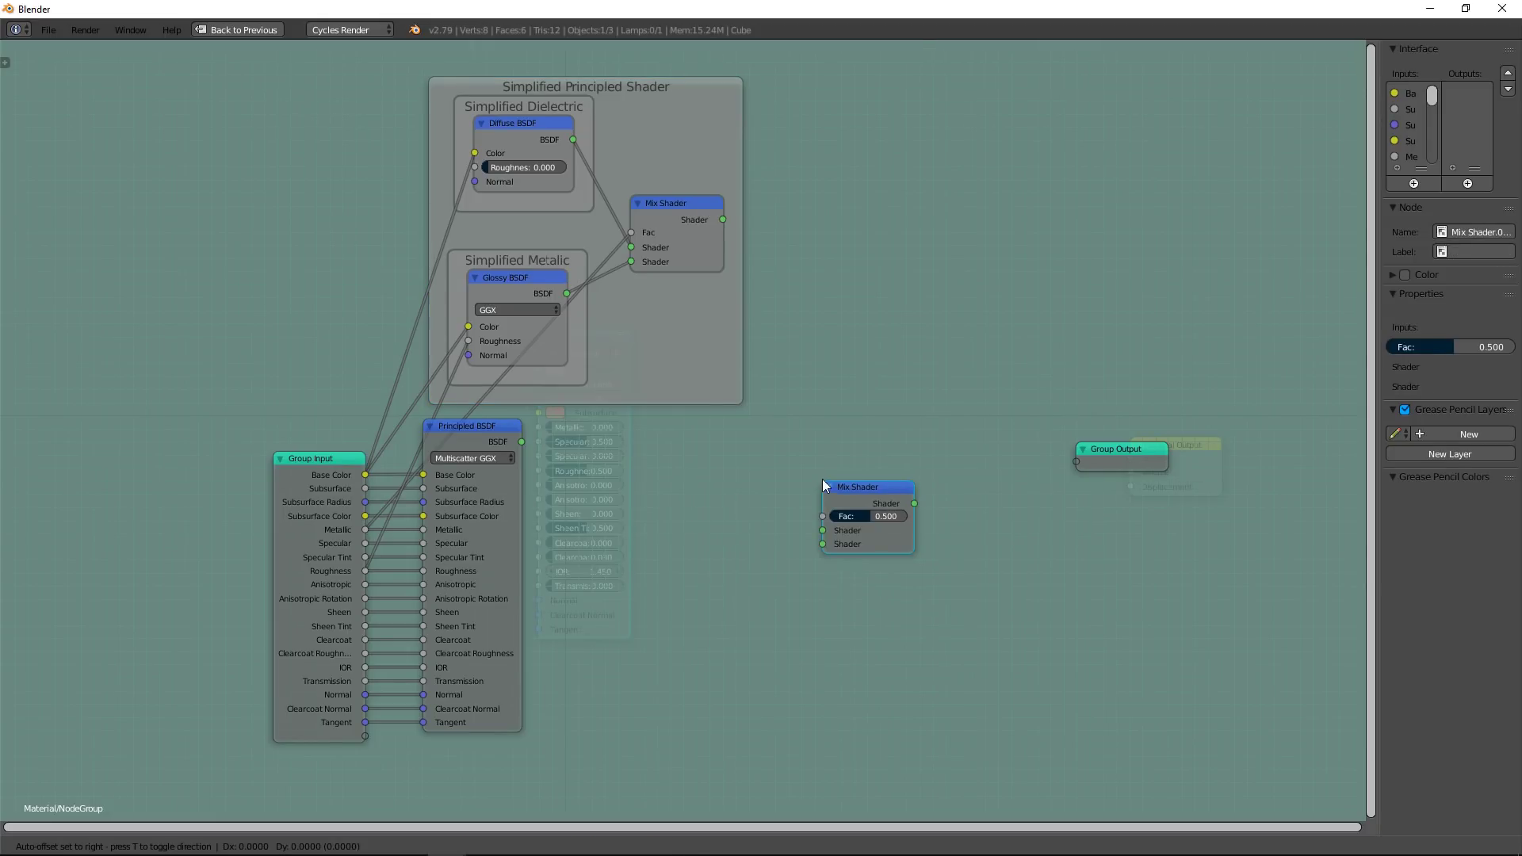
left_click(808, 402)
left_click_drag(721, 219, 822, 466)
left_click_drag(521, 442, 821, 479)
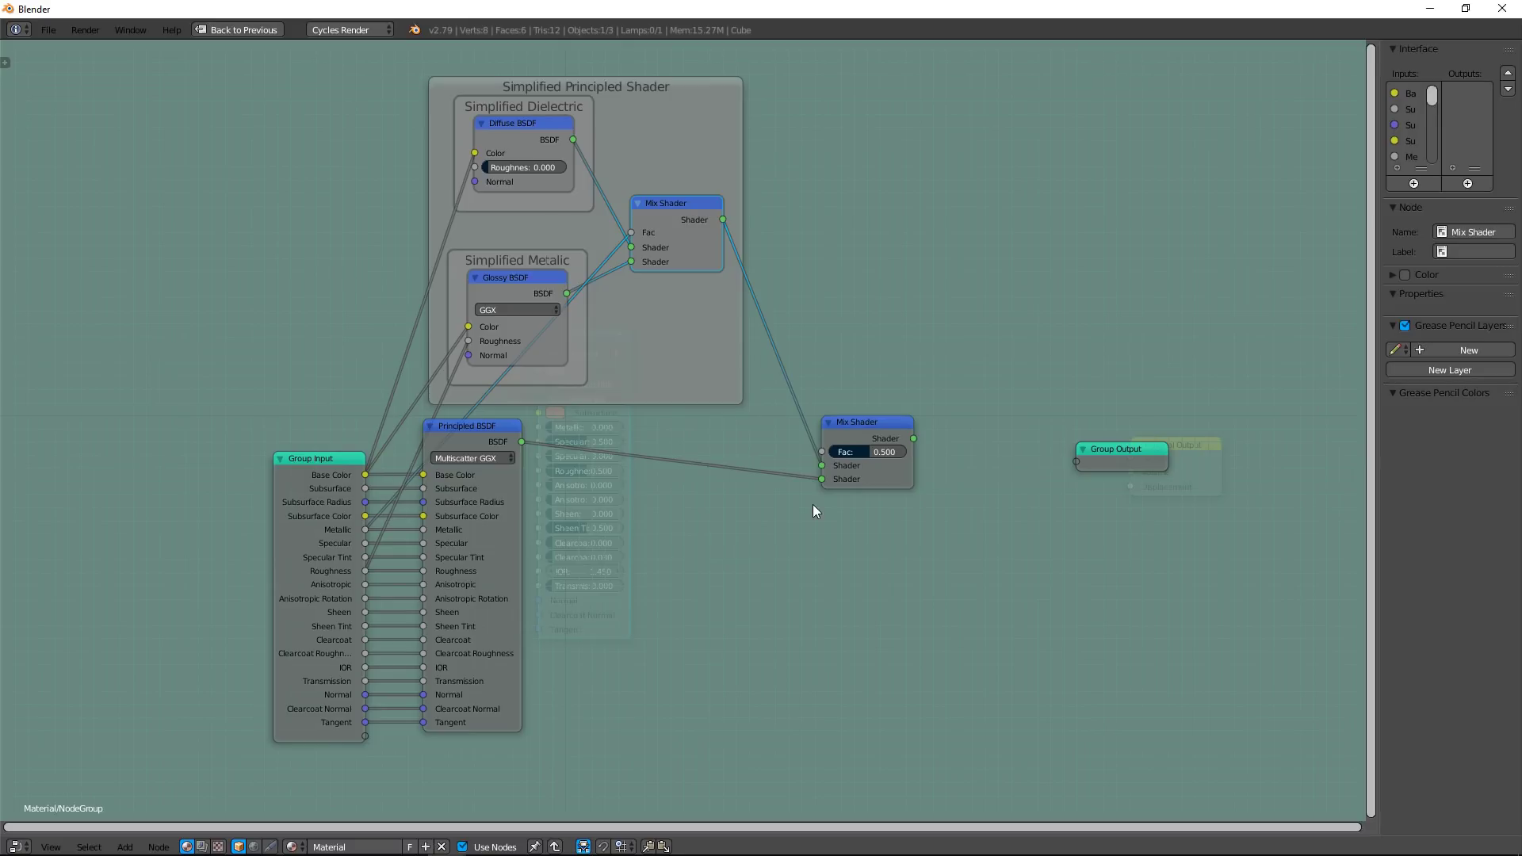
Drive the second Mix Shader's Fac with a Light Path's Is Camera Ray and connect it to Group Output.
key("space")
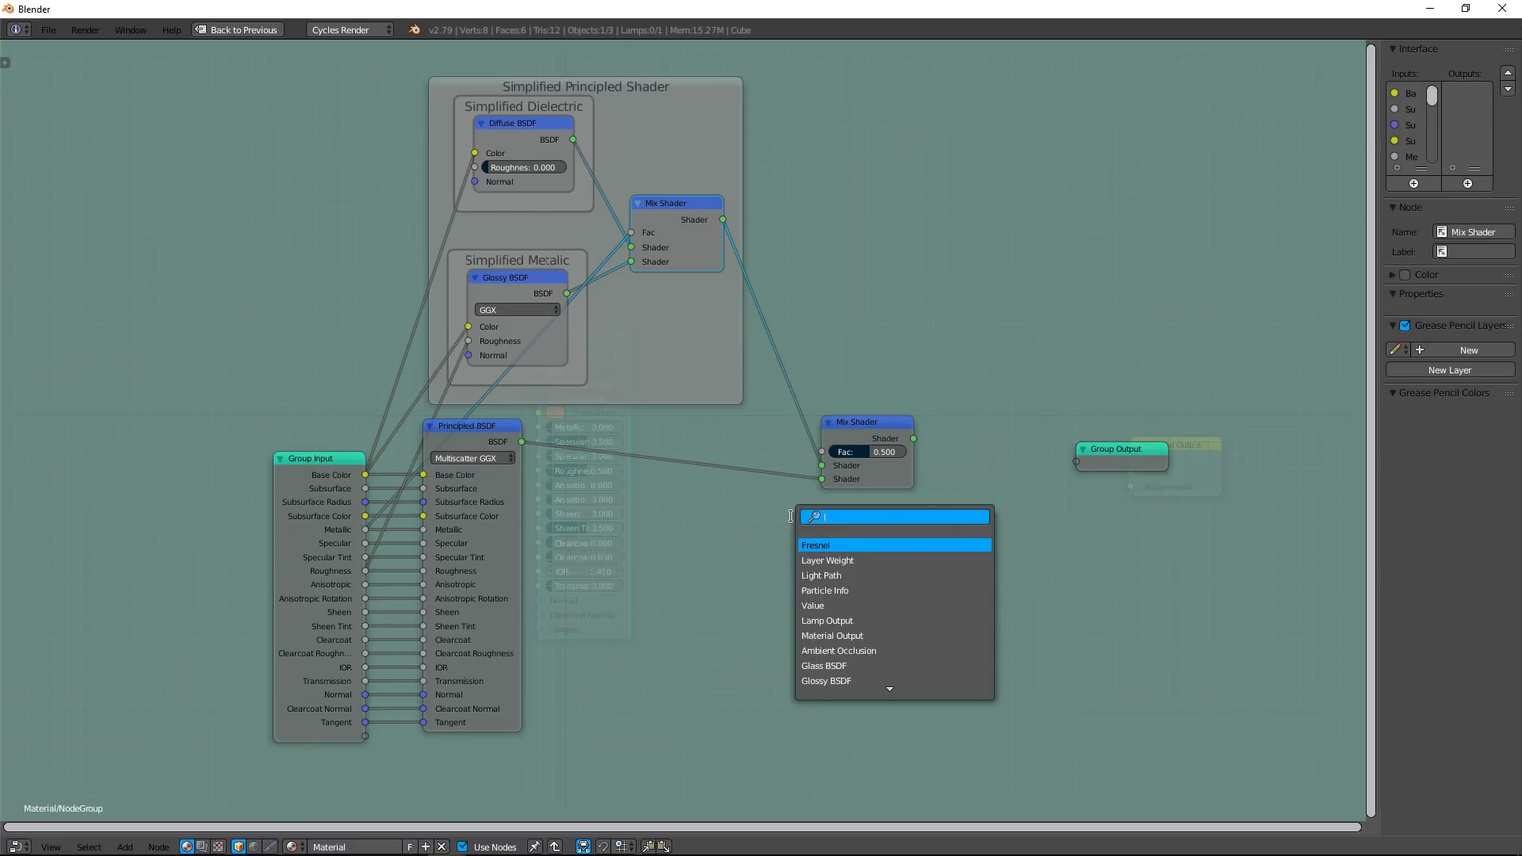
key("Return")
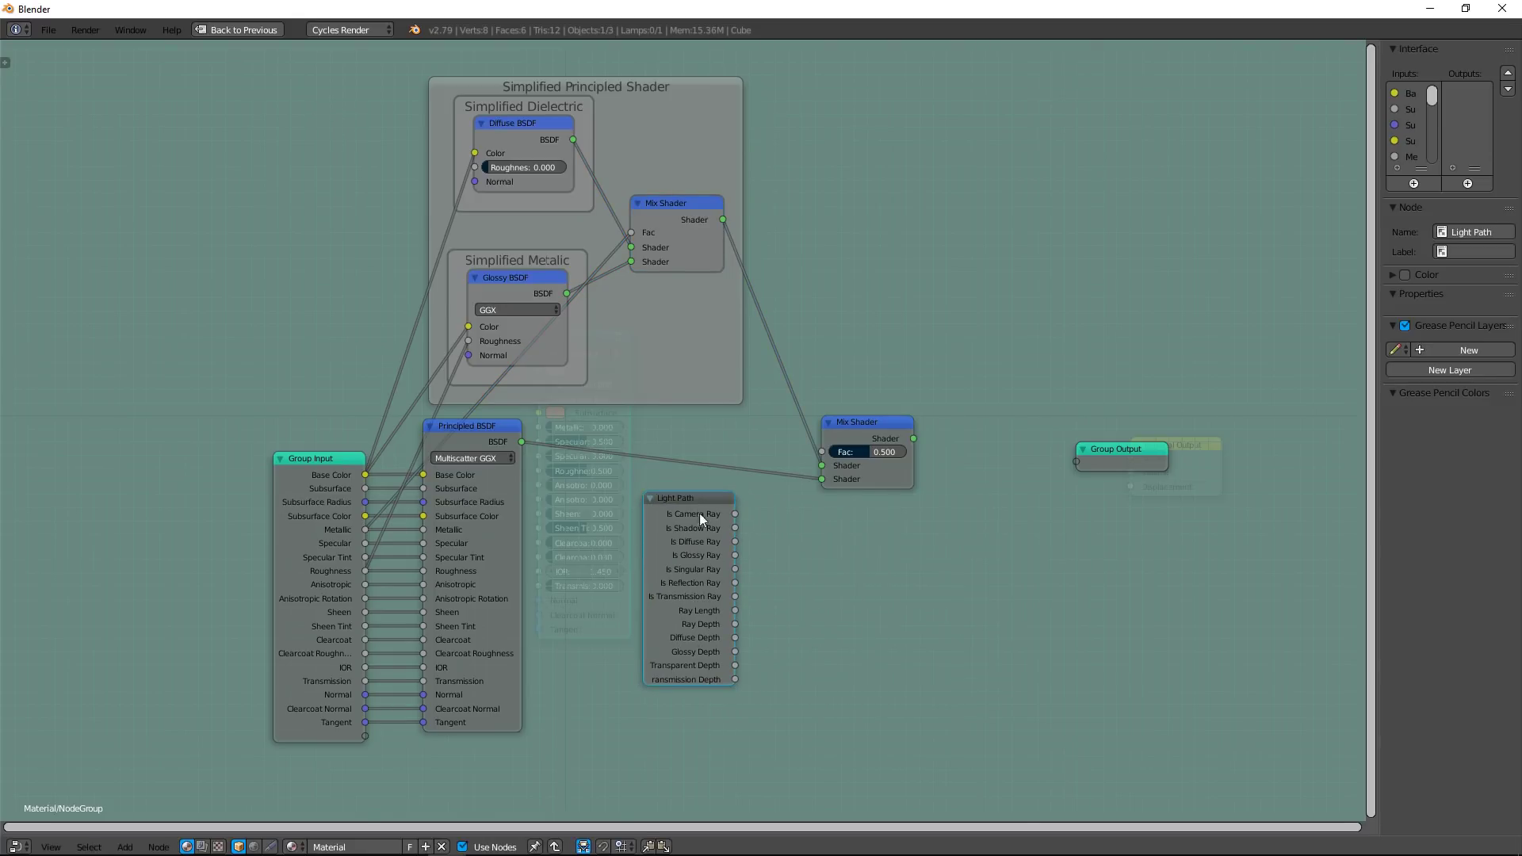
left_click(695, 511)
scroll(819, 531, "up", 3)
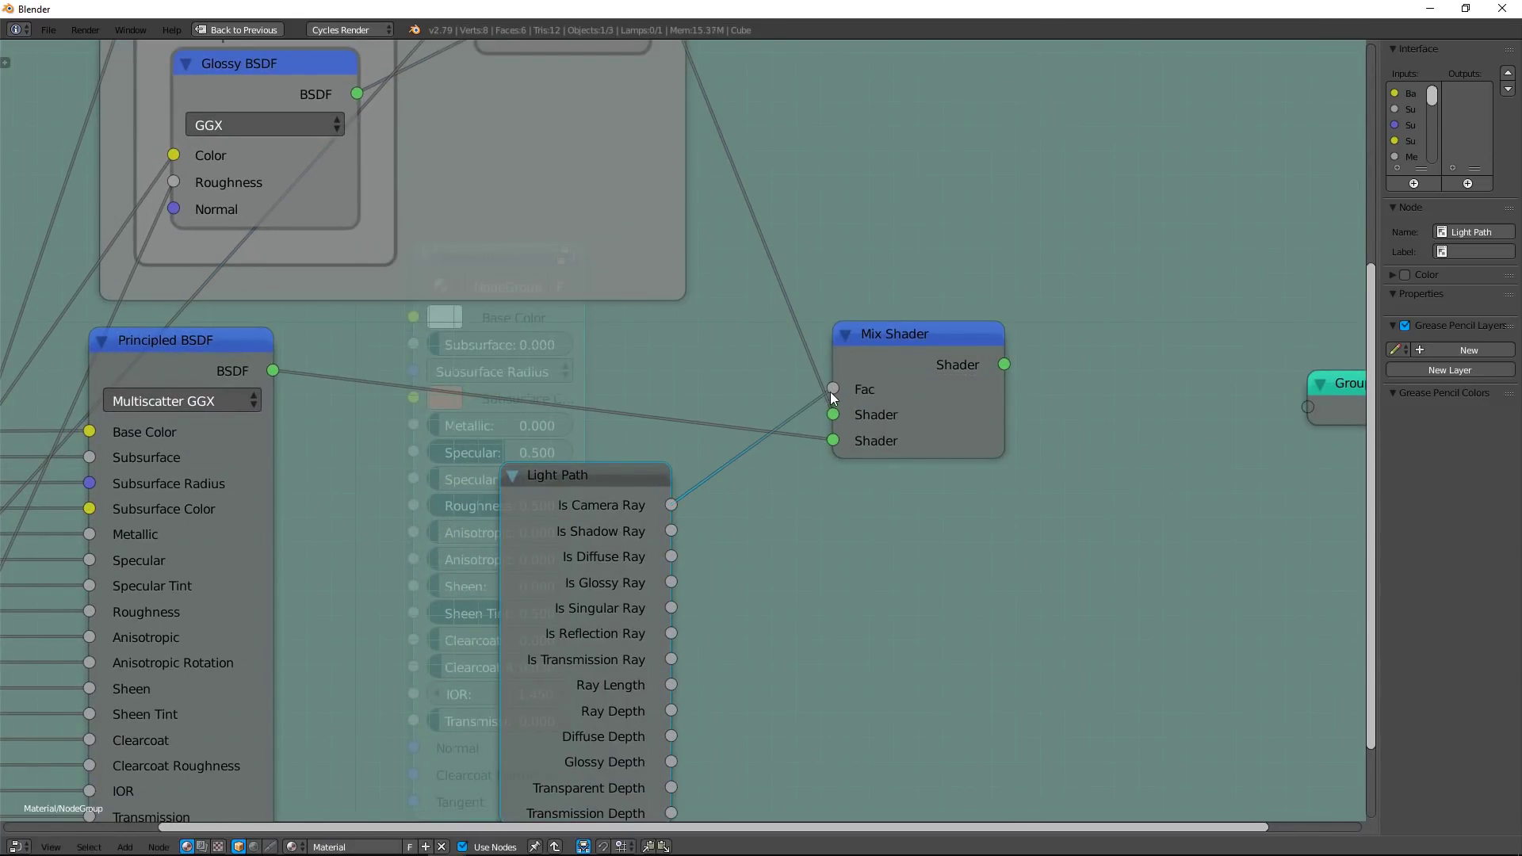
key("ctrl+h")
left_click_drag(615, 492, 705, 365)
scroll(676, 489, "down", 2)
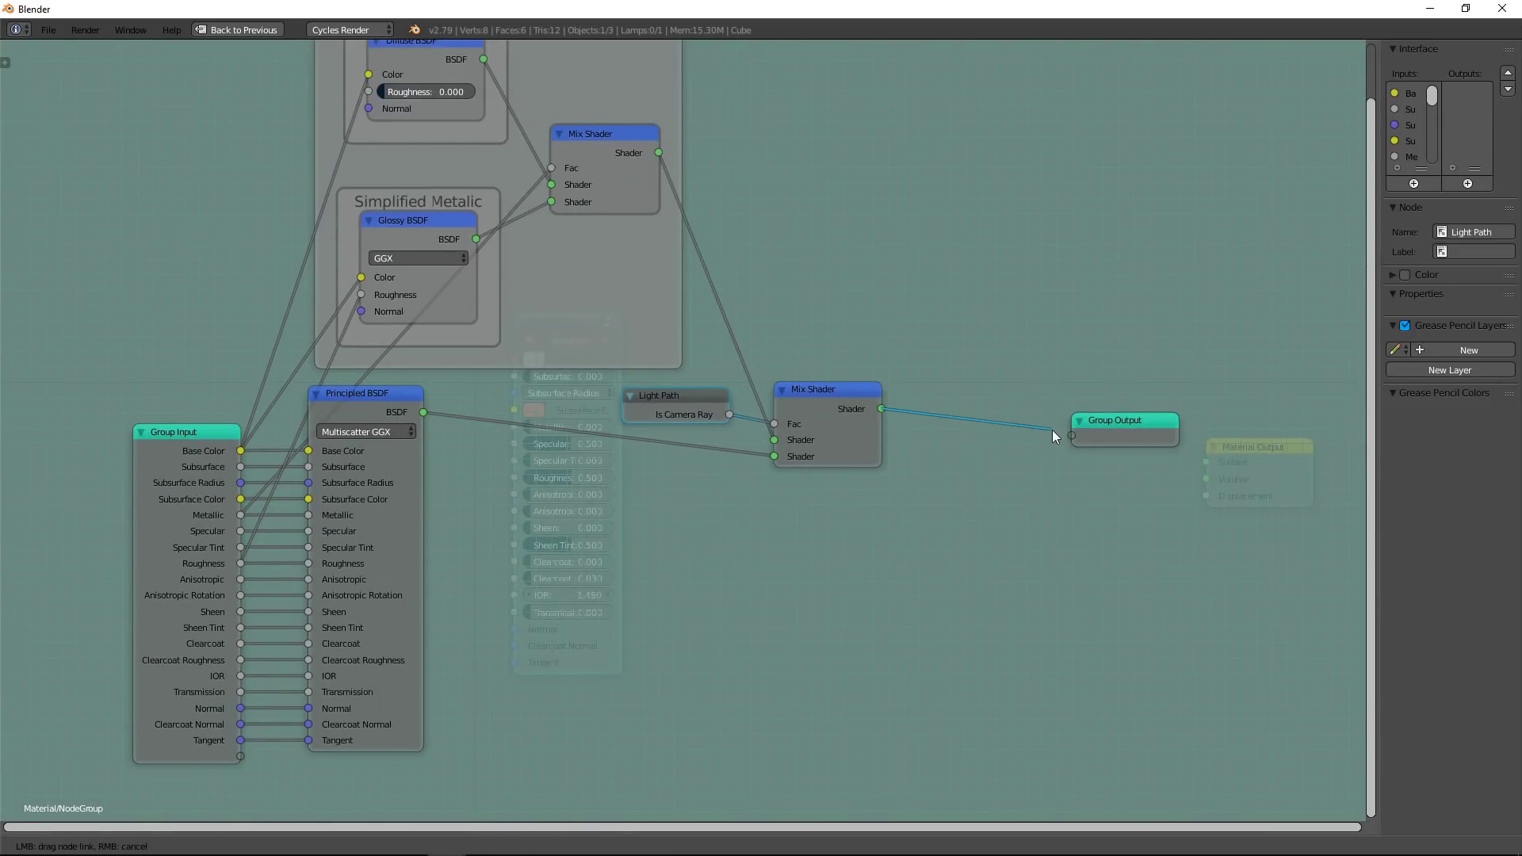
left_click_drag(1072, 441, 1071, 436)
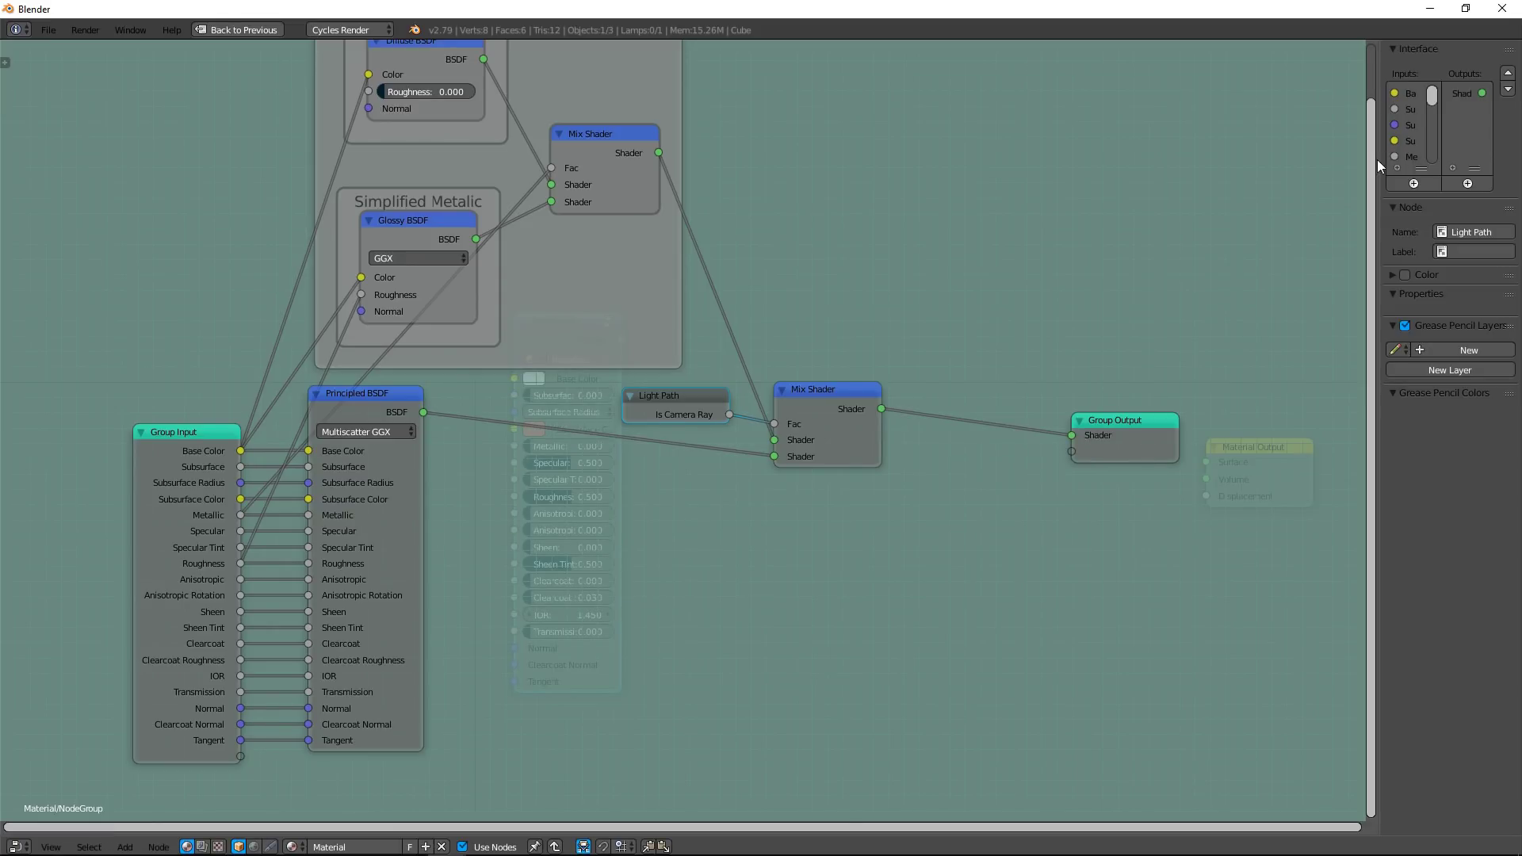
left_click_drag(1379, 160, 1270, 158)
Rename the group output 'Optimized' and add a 'Not Optimized' output fed by the Principled BSDF.
left_click(1414, 95)
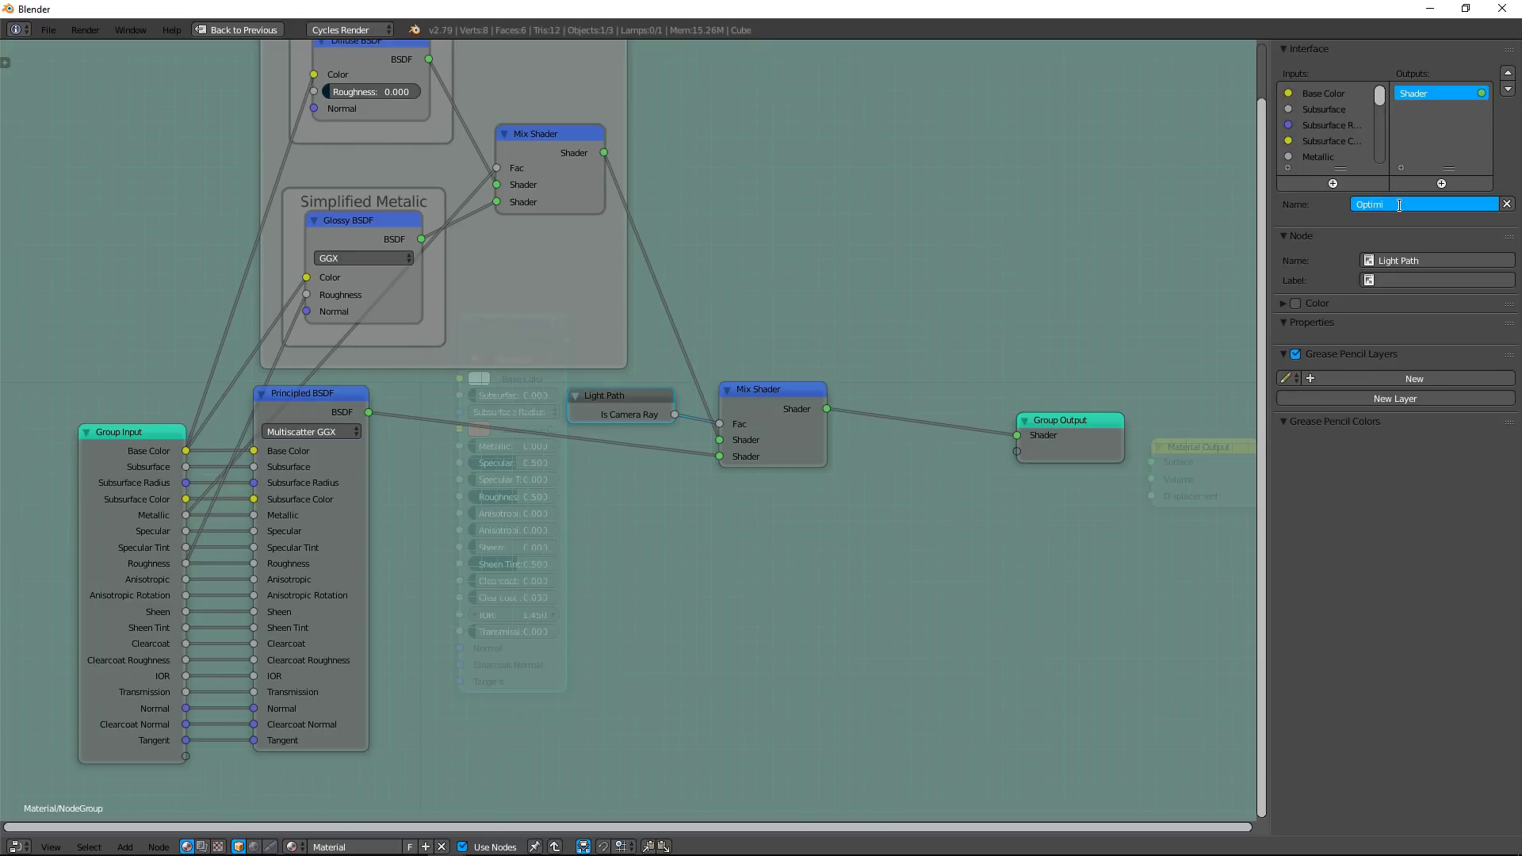
left_click_drag(369, 413, 431, 435)
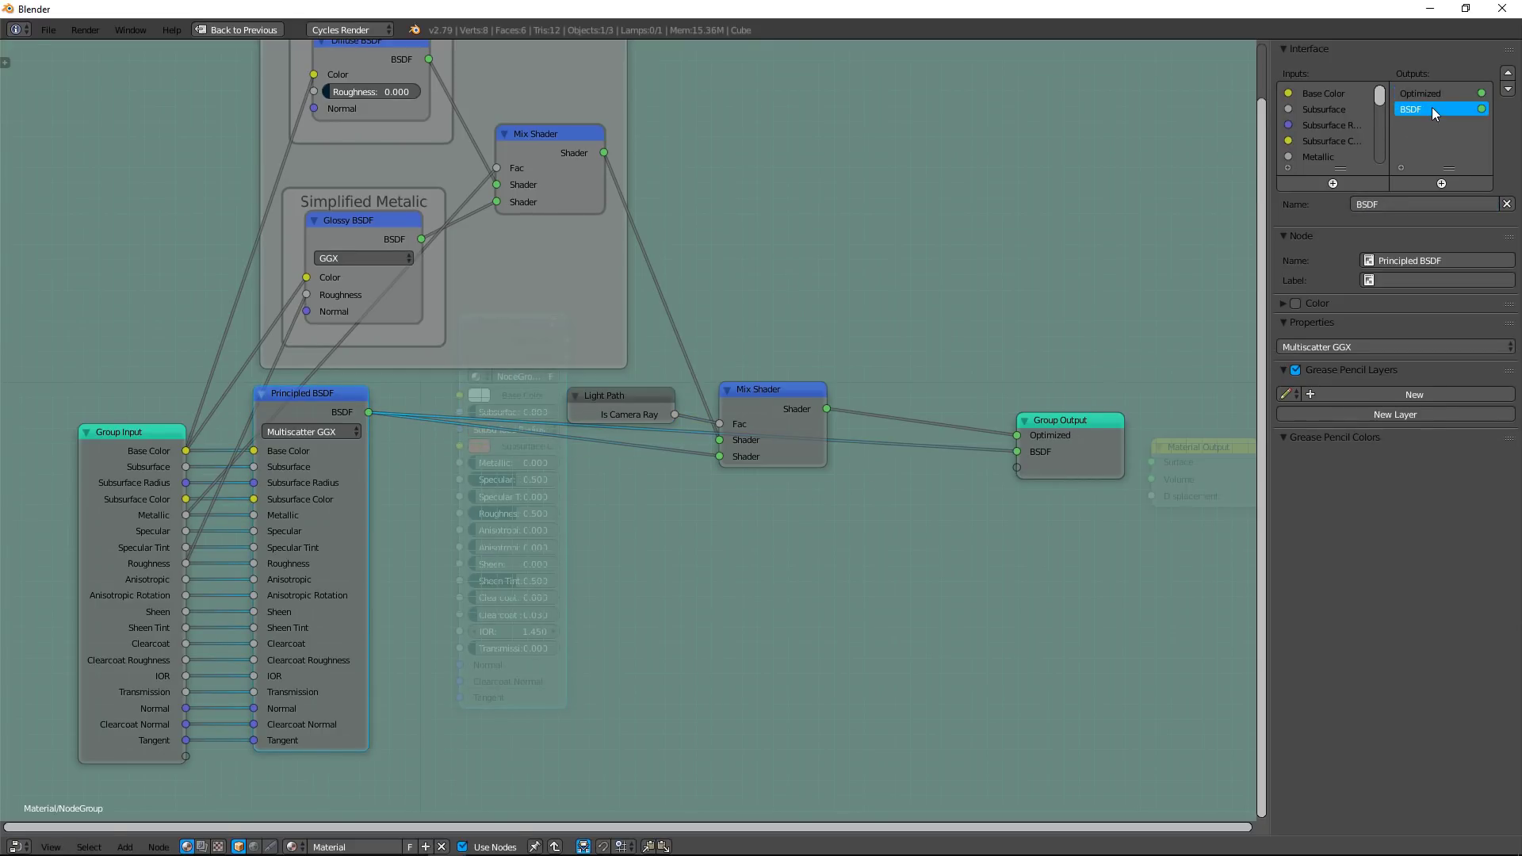
left_click(1390, 204)
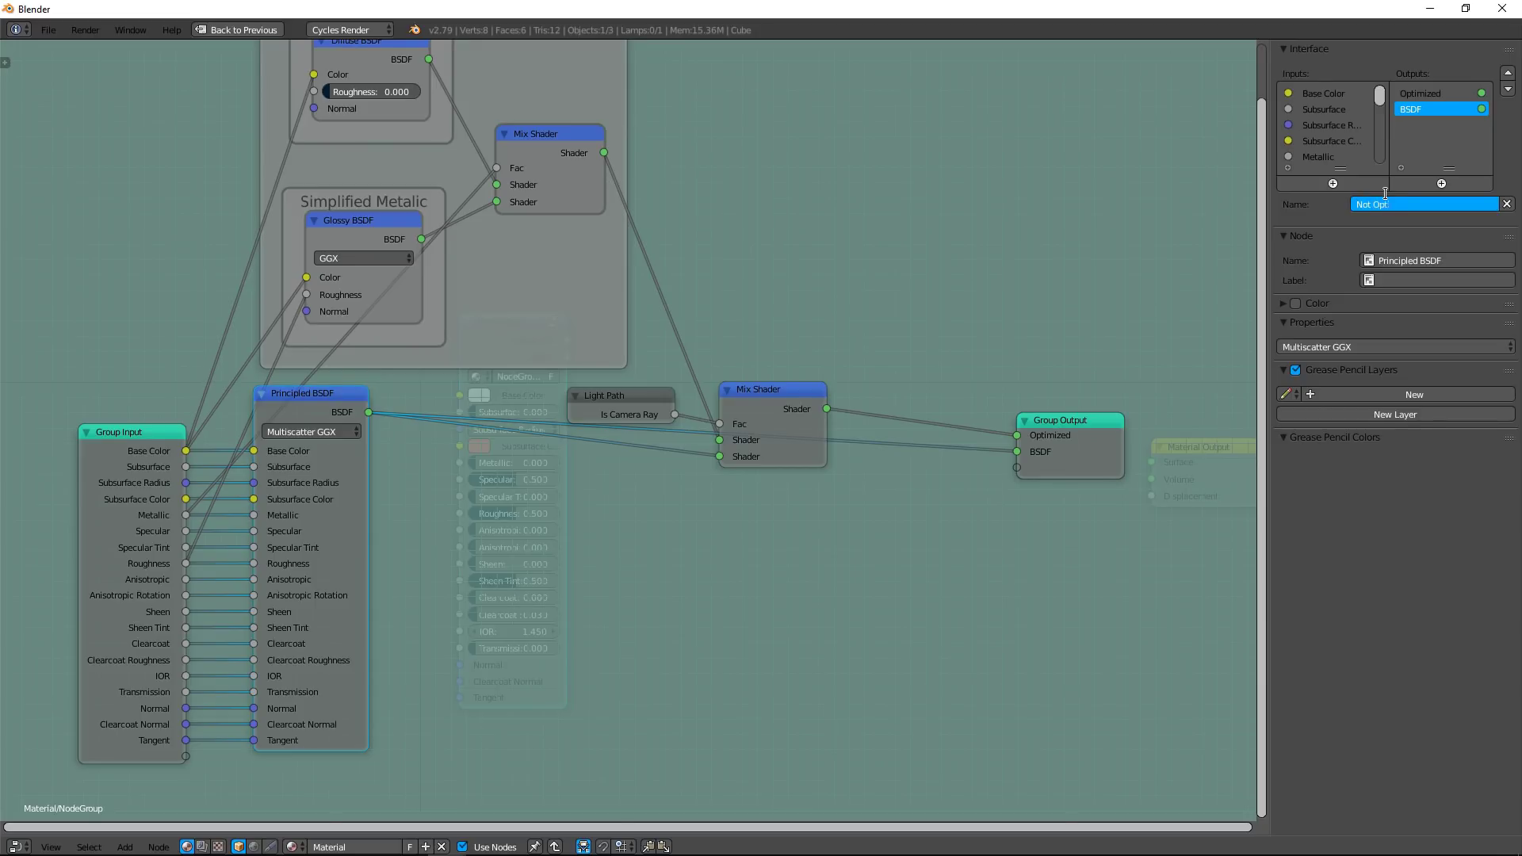
key("Home")
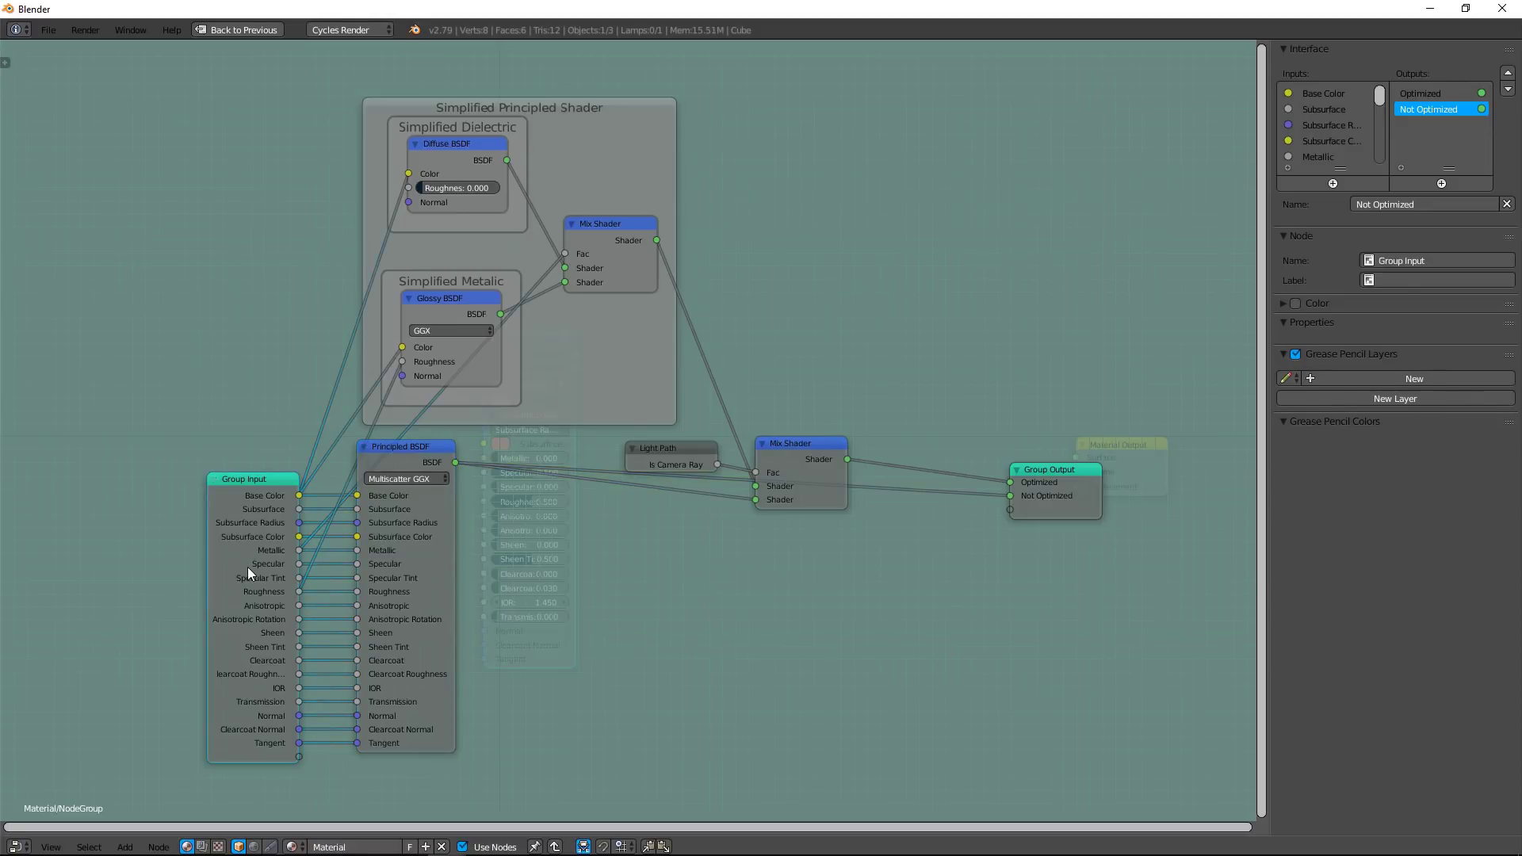
Exit the node group and restore the split layout beside the 3D view.
key("Tab")
key("shift+space")
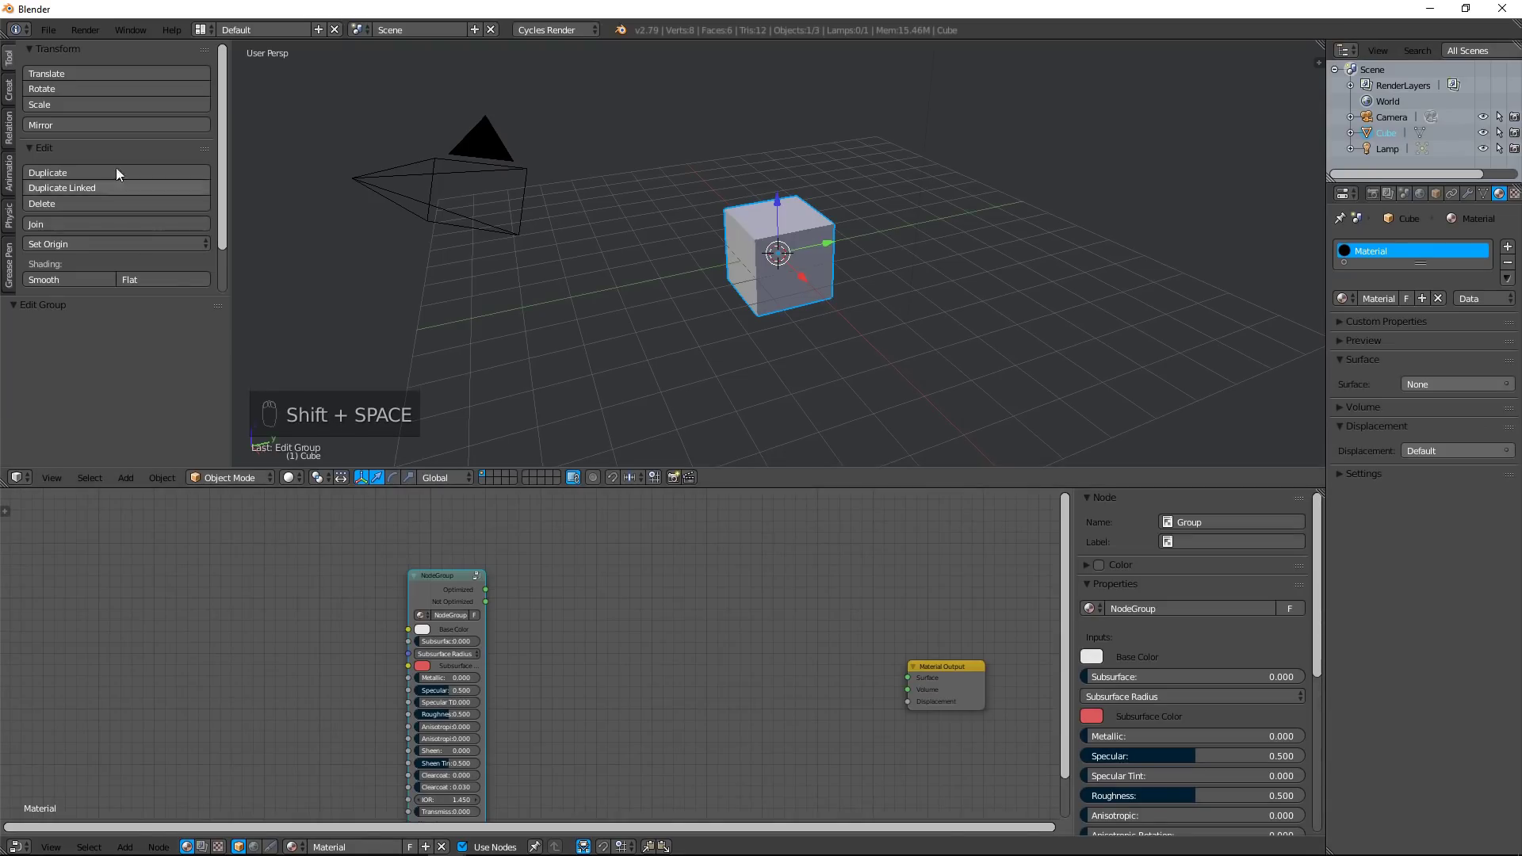
left_click(49, 31)
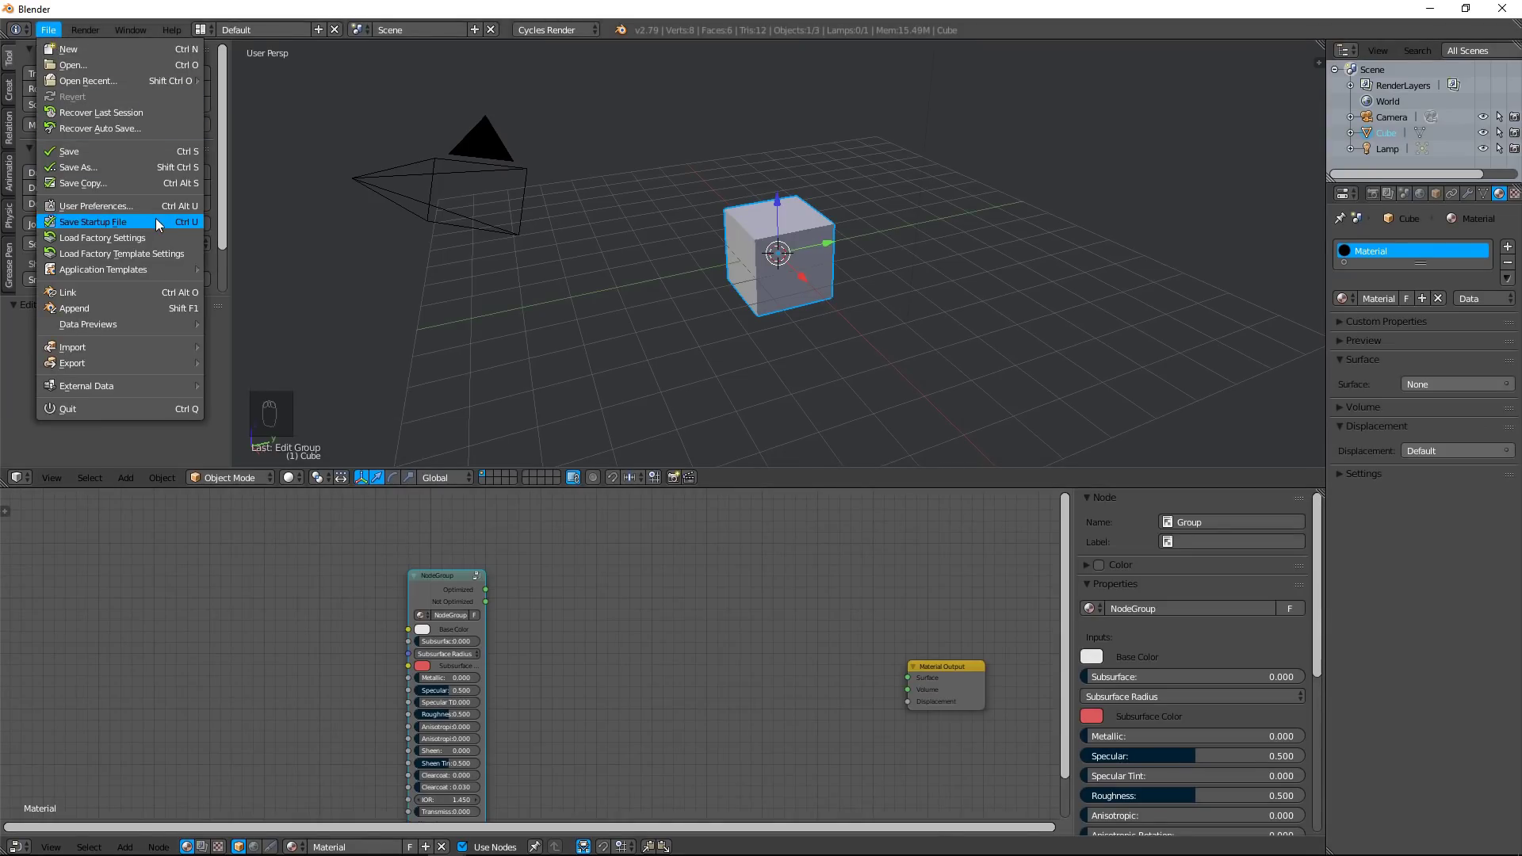